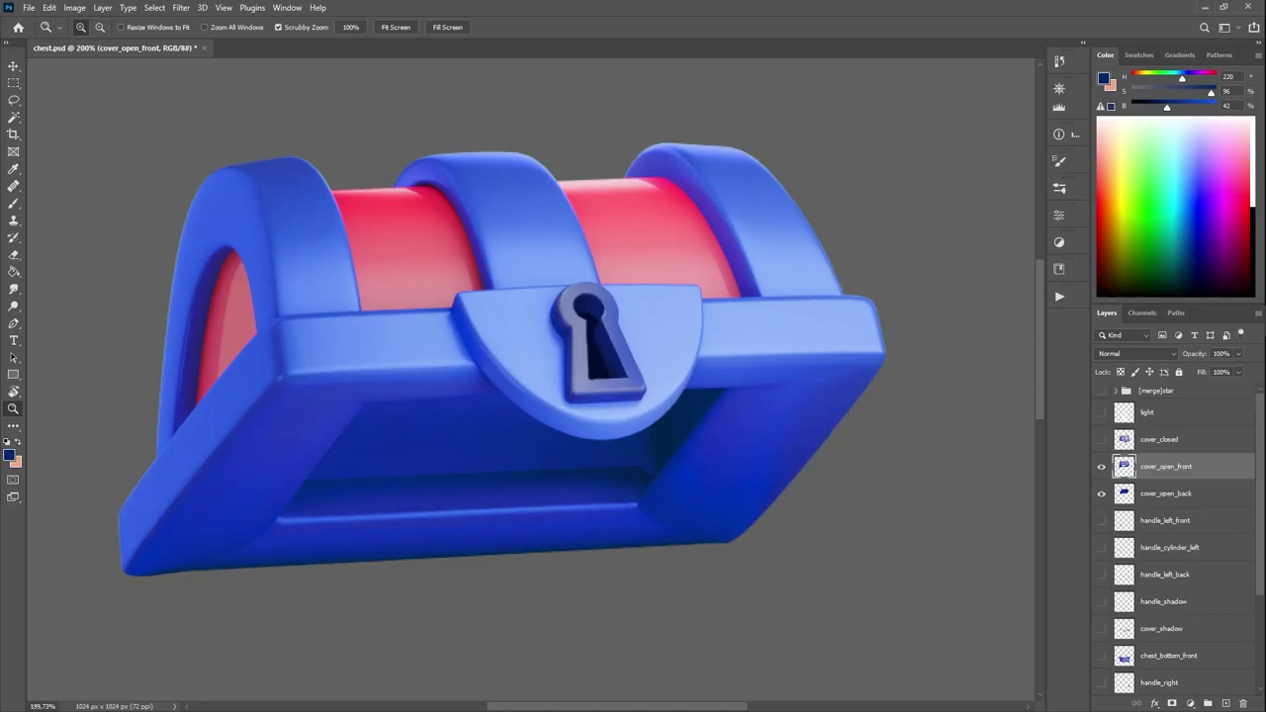
Zoom in on the open lid artwork and toggle the cover_open_back layer's visibility to examine the parts hidden behind the front piece.
drag(653, 297, 554, 253)
scroll(751, 497, up, 3)
scroll(532, 379, down, 3)
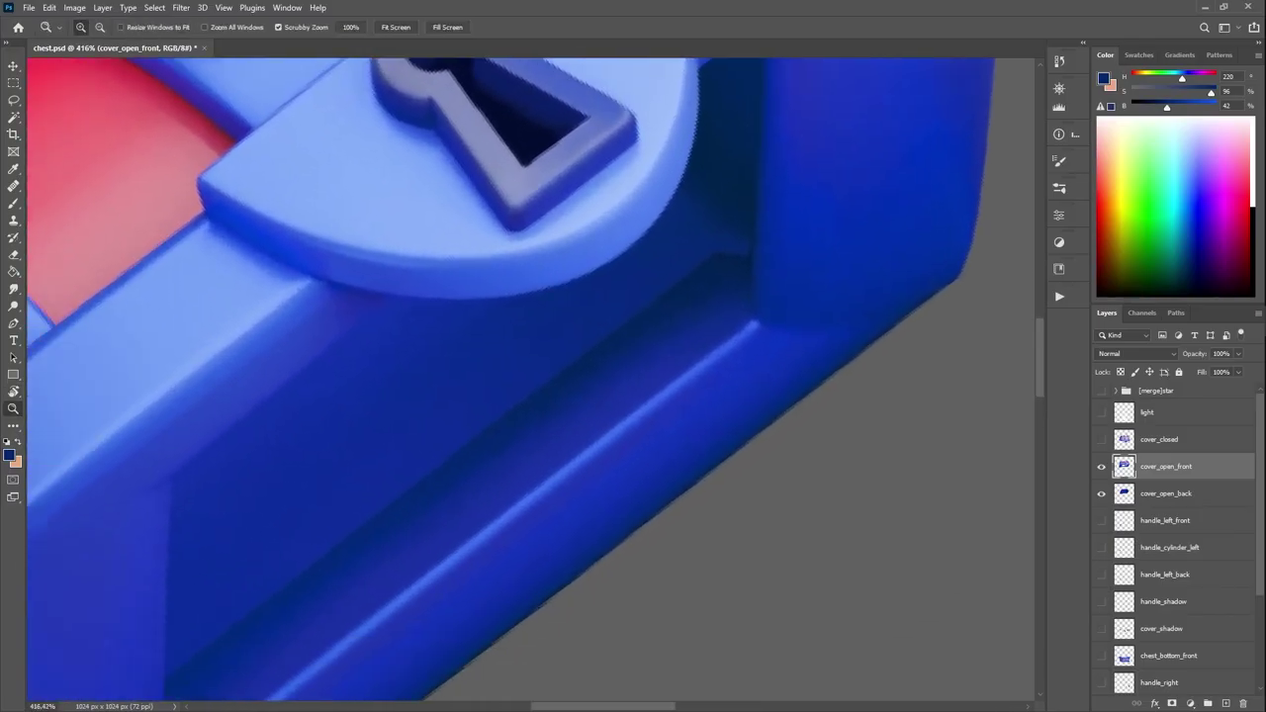
scroll(531, 379, left, 3)
click(1101, 493)
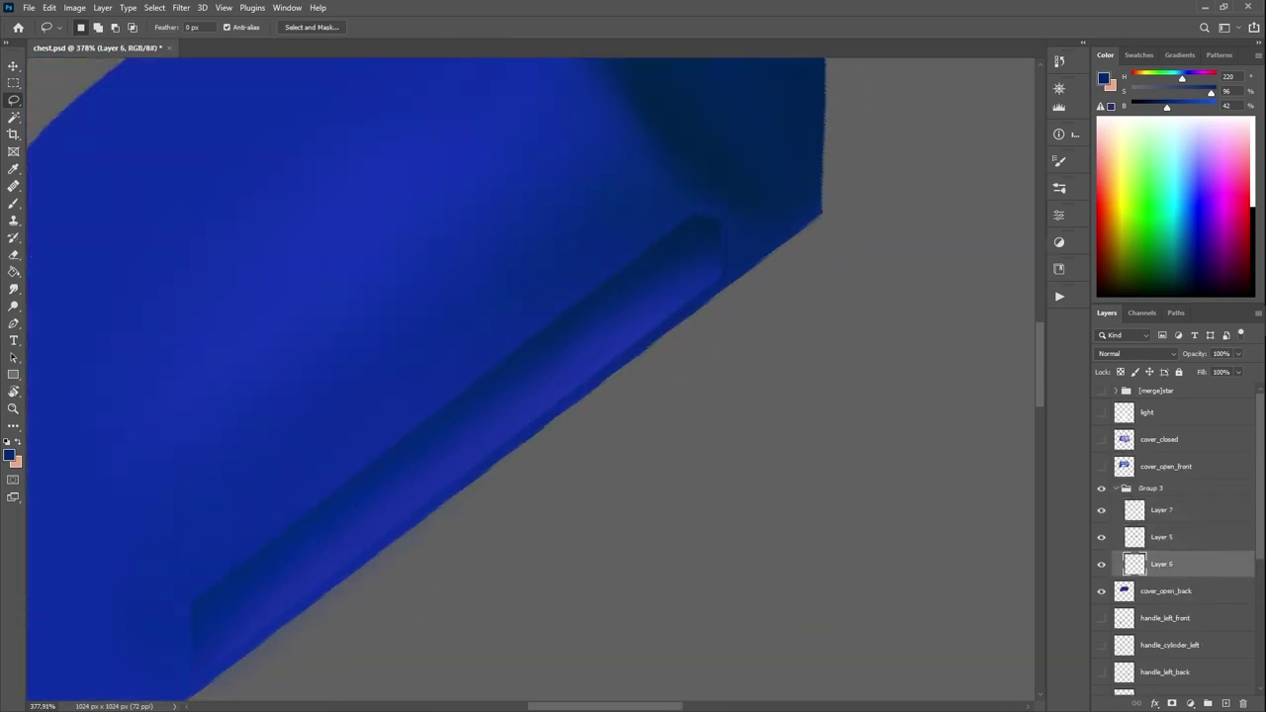
scroll(532, 379, up, 2)
scroll(531, 379, right, 1)
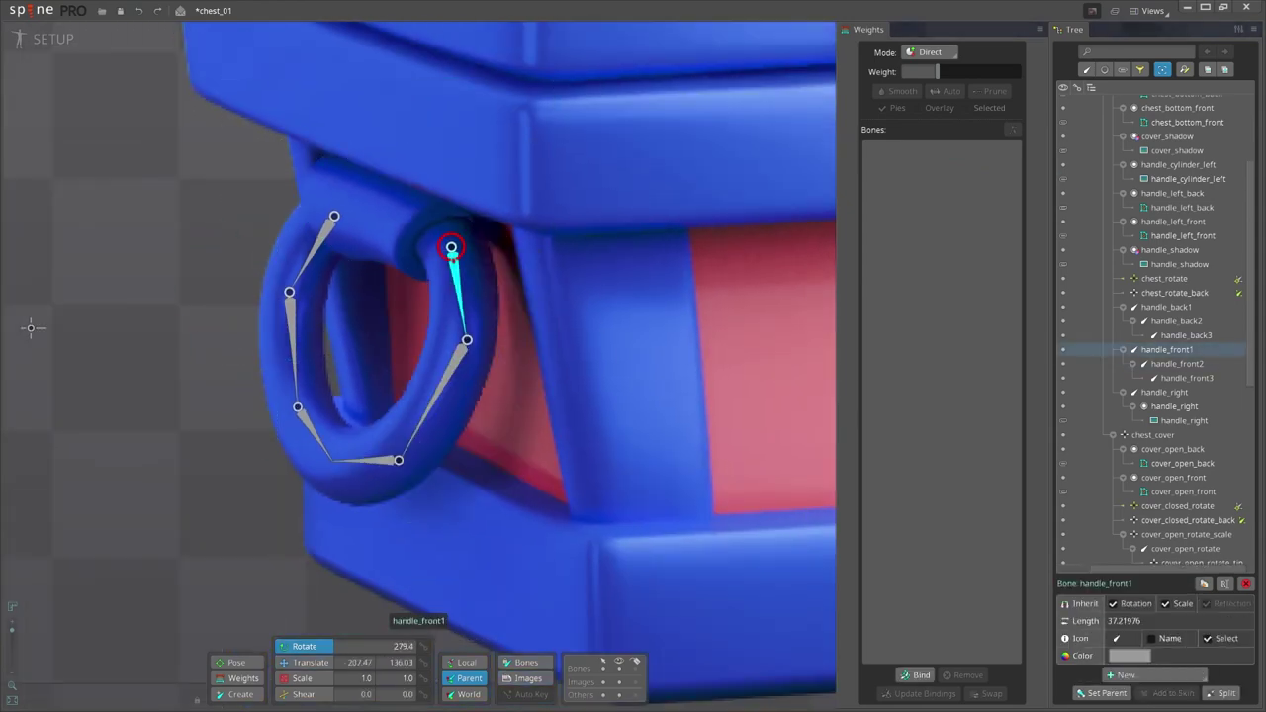
Inspect the bone weights of the handle_left_front mesh and its handle_front1 bone on the chest's left handle.
click(411, 370)
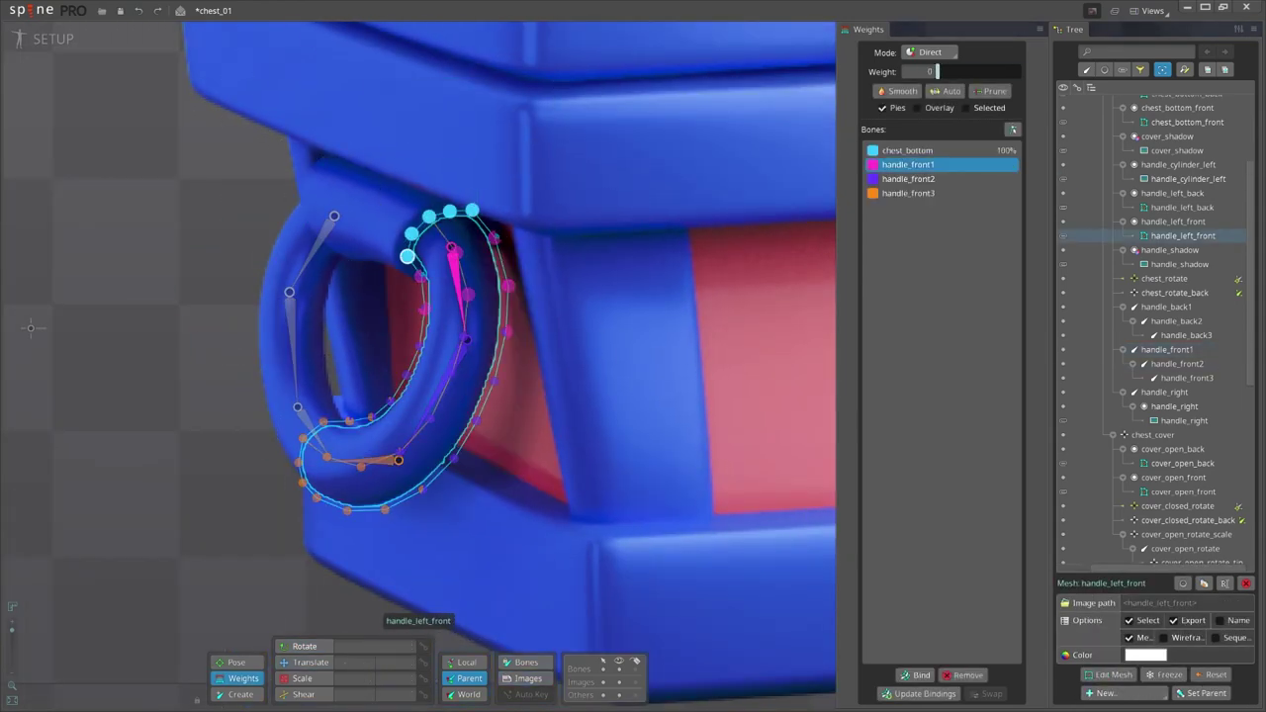
click(451, 247)
click(411, 370)
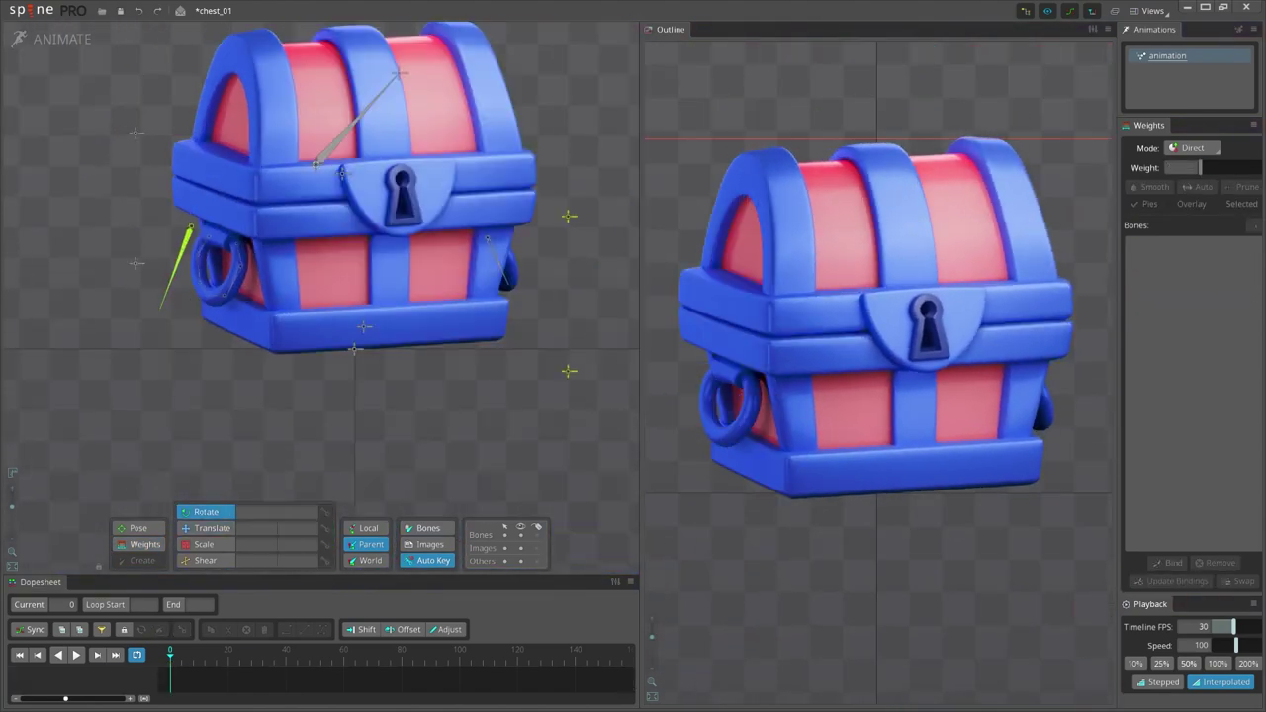
Select the chest_rotate and cover_closed_rotate bones for translation to test the chest's turn, and return to setup mode.
drag(552, 200, 613, 404)
key(v)
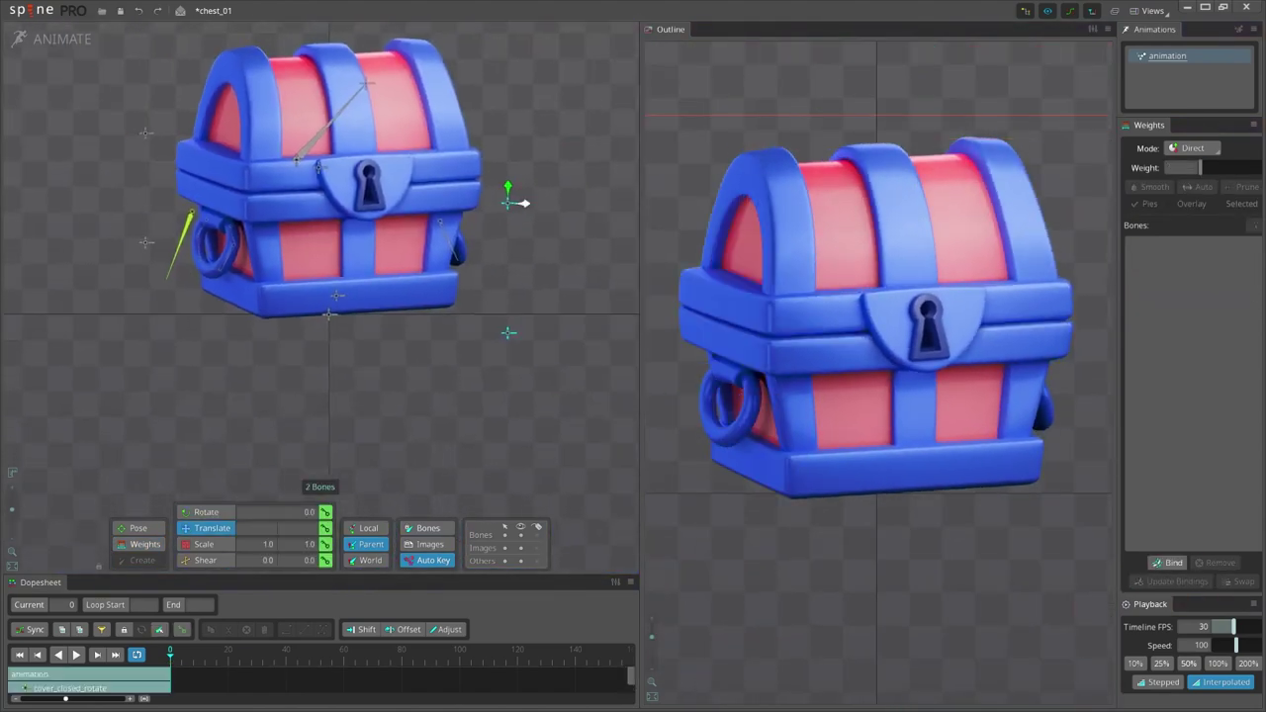
click(55, 38)
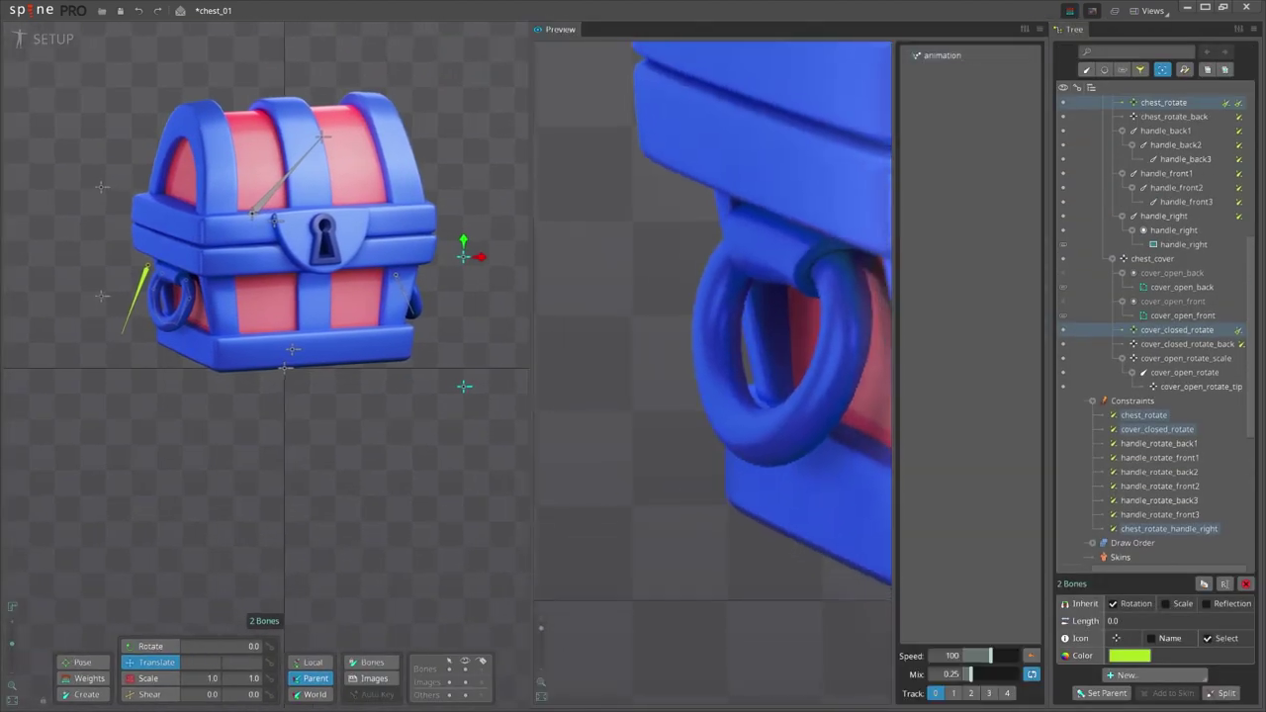
Create the transform constraint chest_rotate_handle_shadow on the handle_shadow bone with target chest_rotate, and set its translate mix to 21.74 and 22.
click(293, 348)
scroll(198, 320, up, 1)
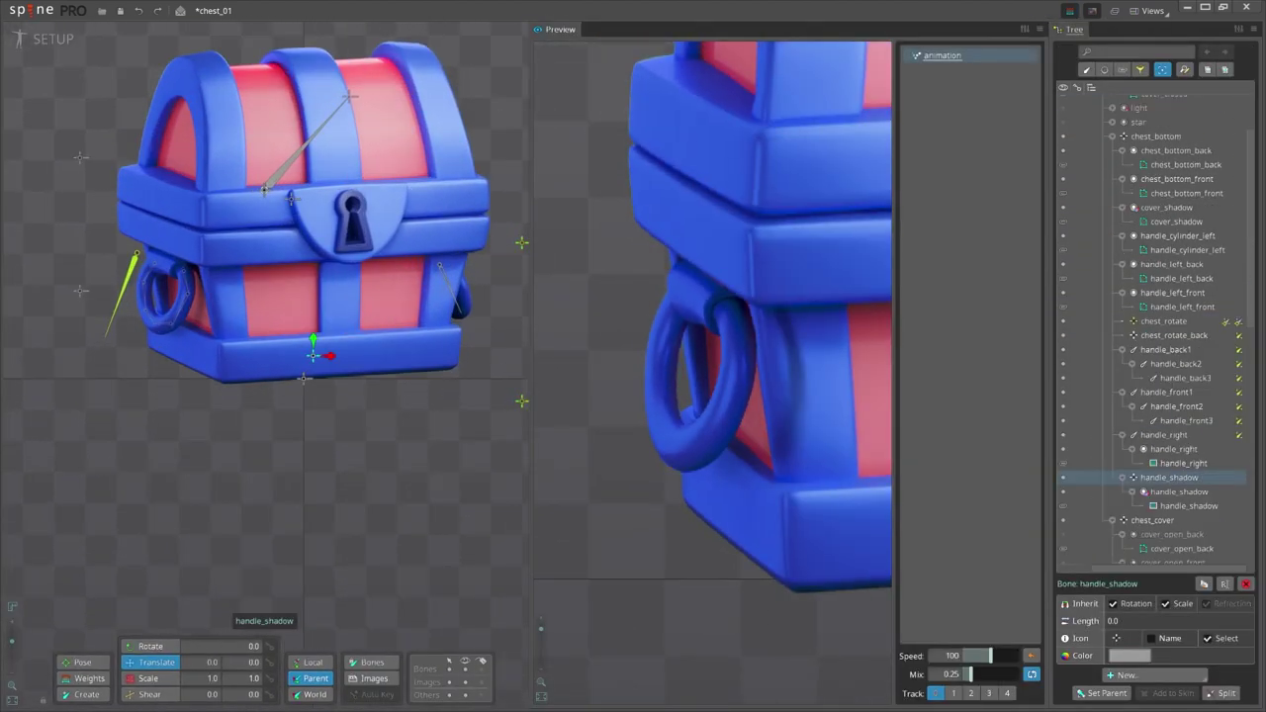
click(1156, 674)
click(1137, 577)
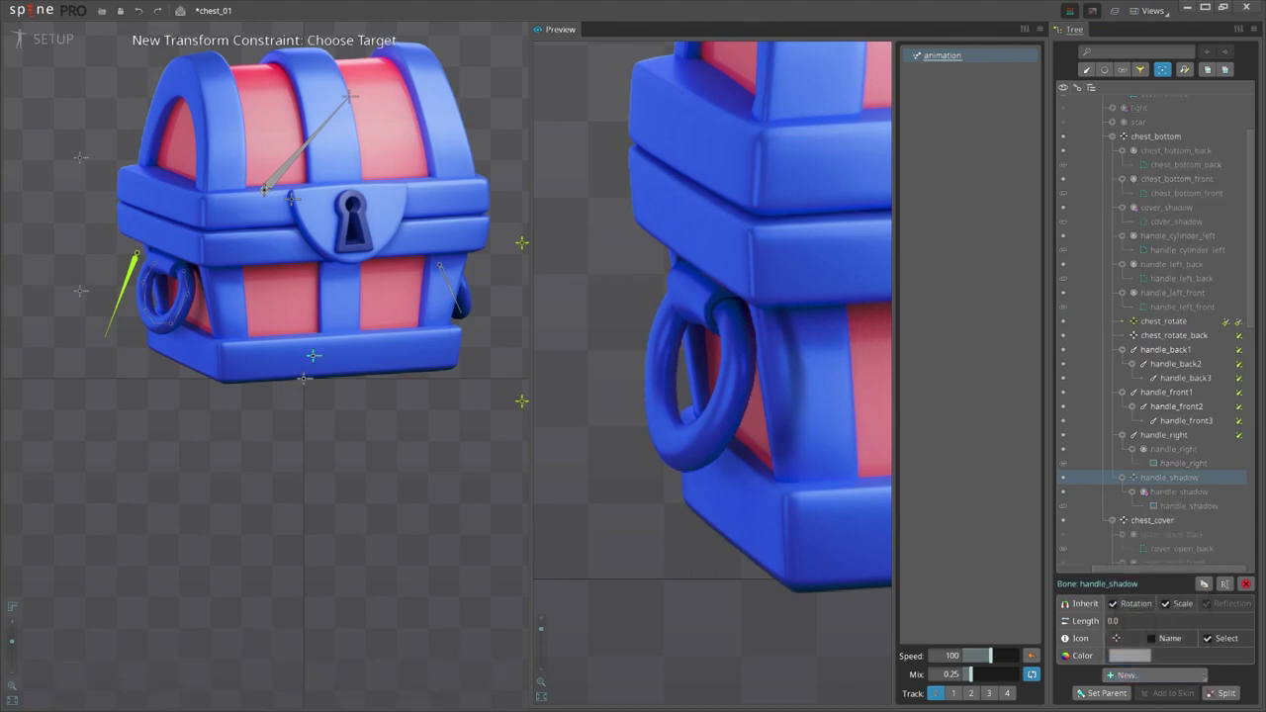
click(1163, 321)
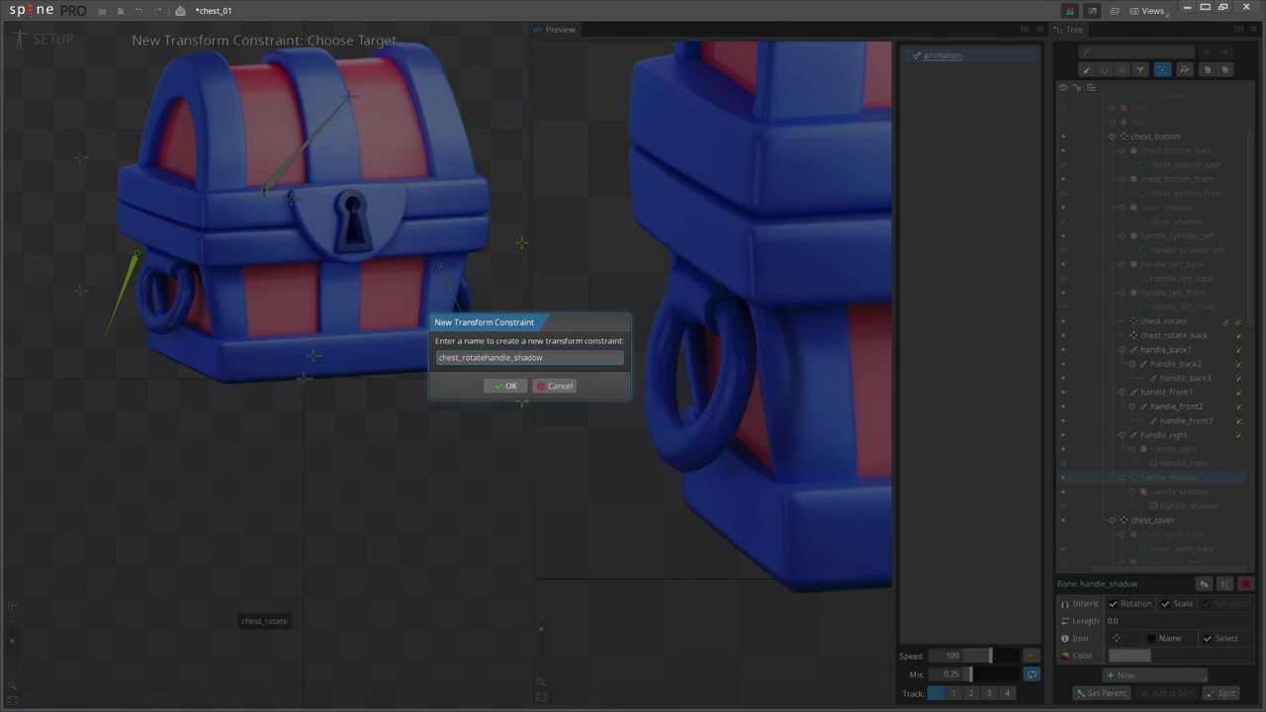
click(505, 386)
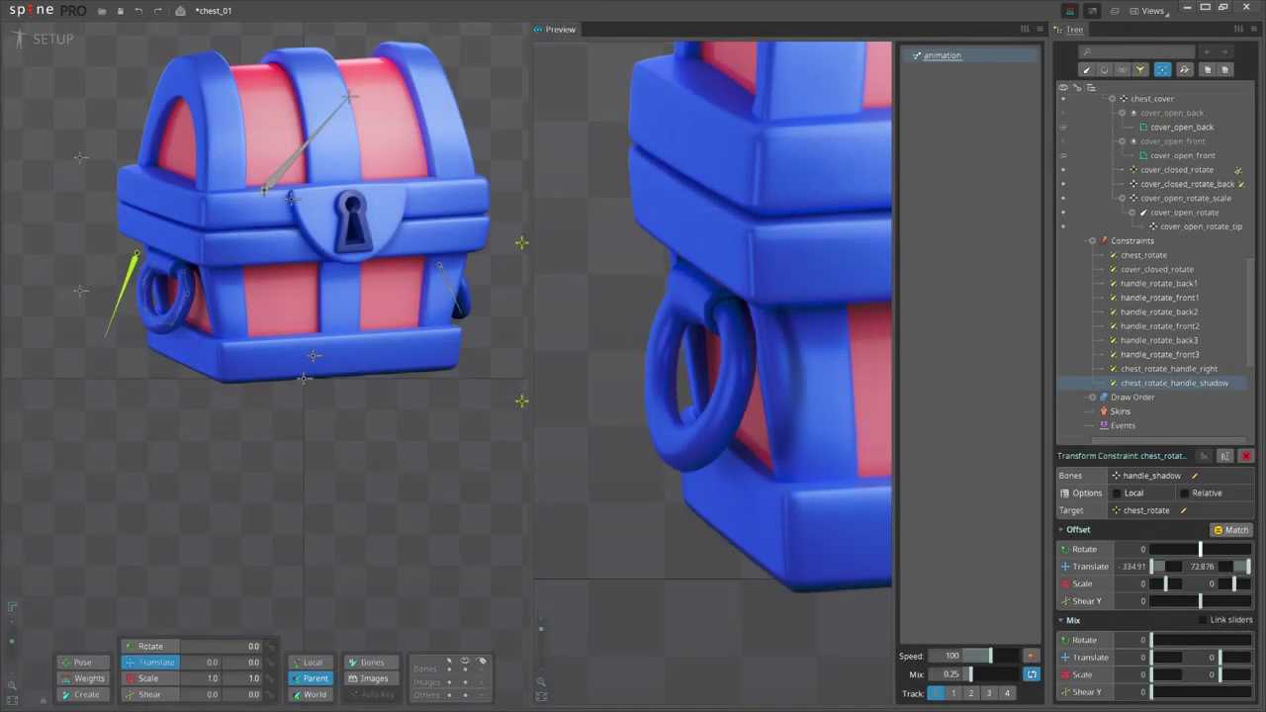
text(8)
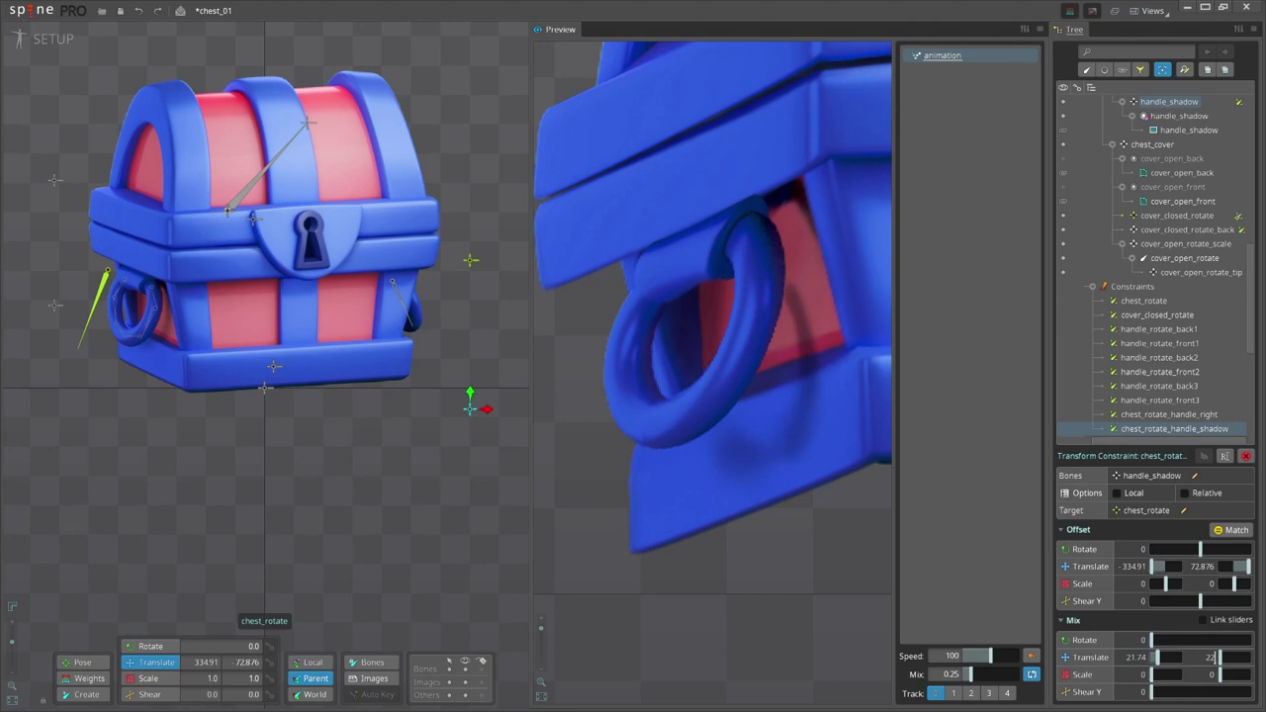
key(Return)
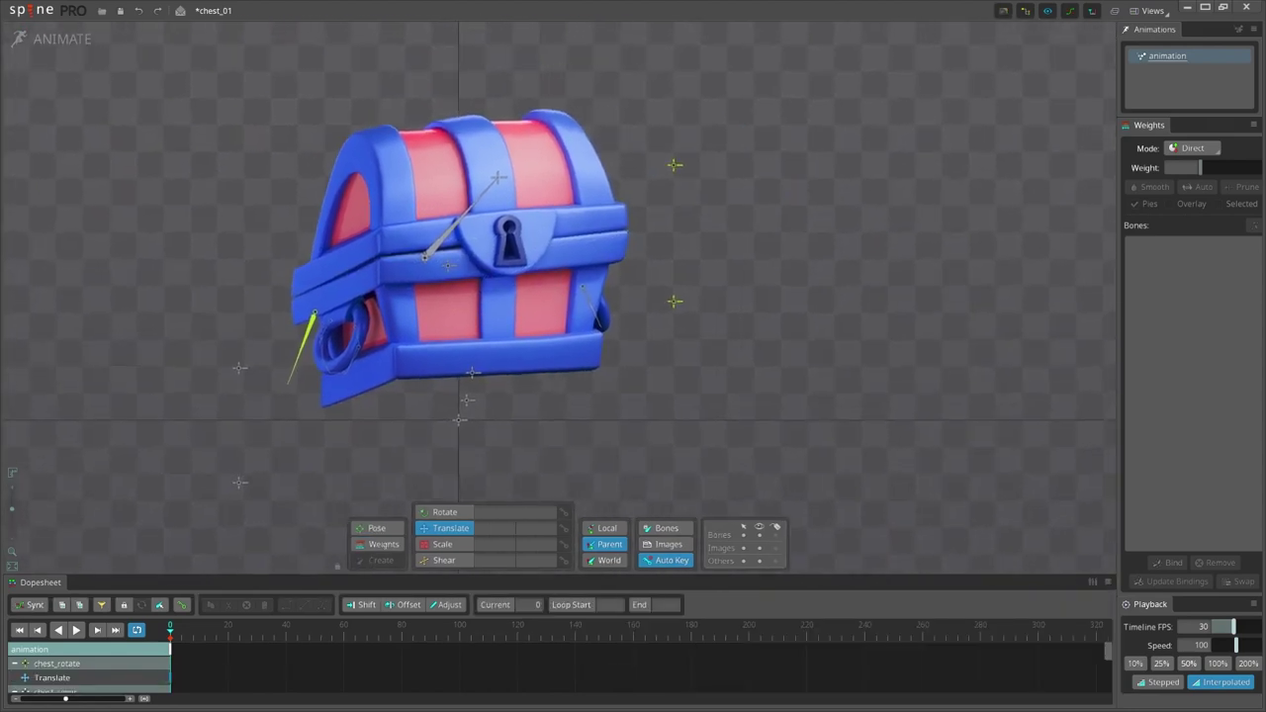
Move the chest_rotate and cover_closed_rotate bones together in animate mode to test how the closed chest turns.
drag(663, 127, 779, 366)
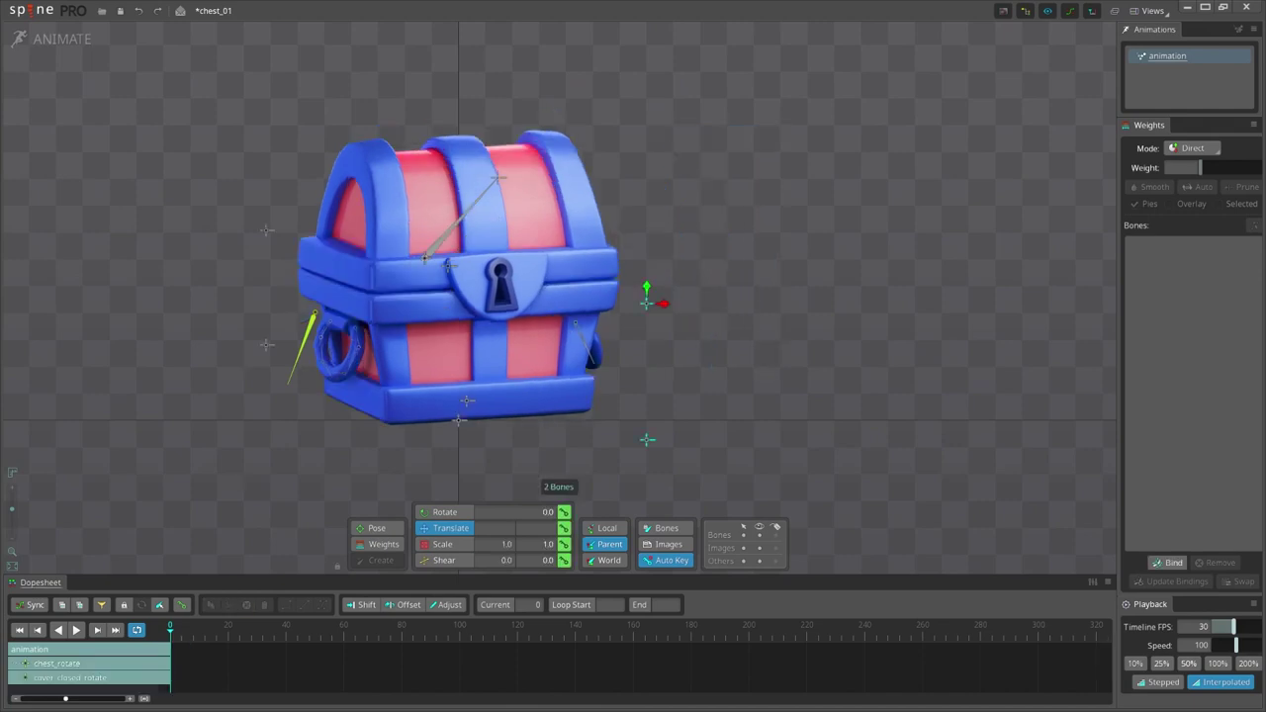
drag(647, 297, 712, 297)
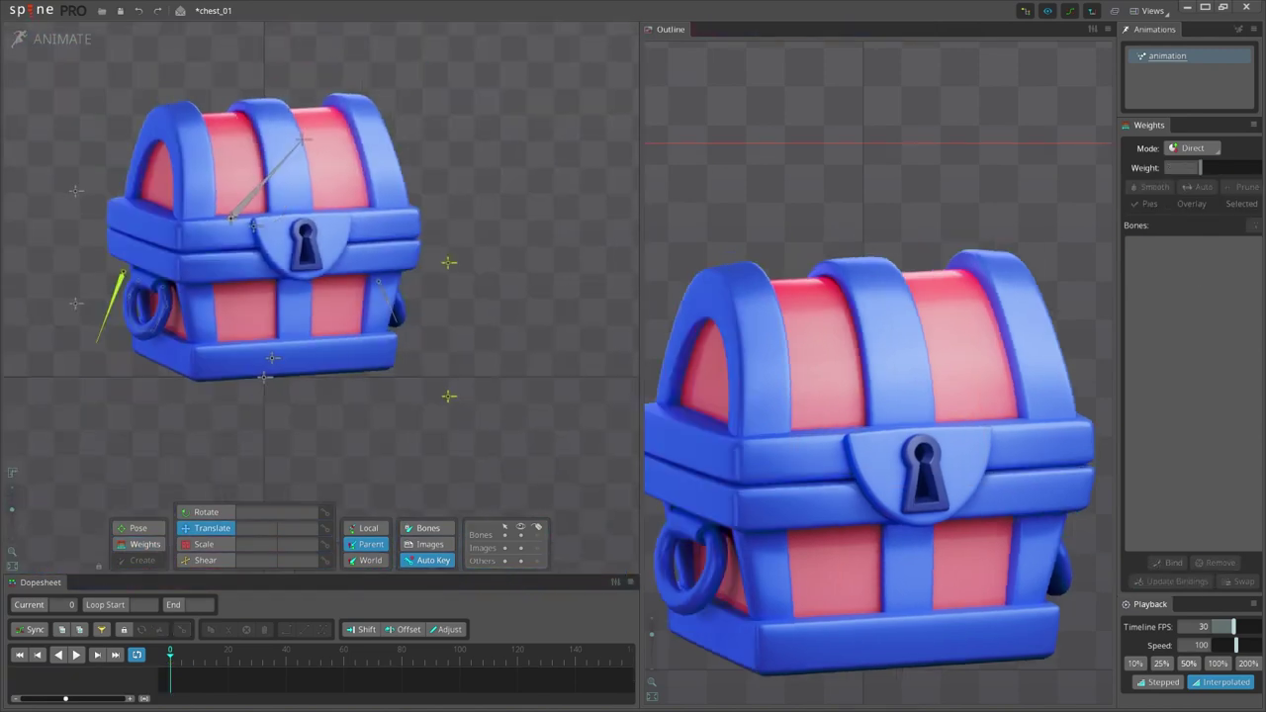
drag(448, 396, 436, 408)
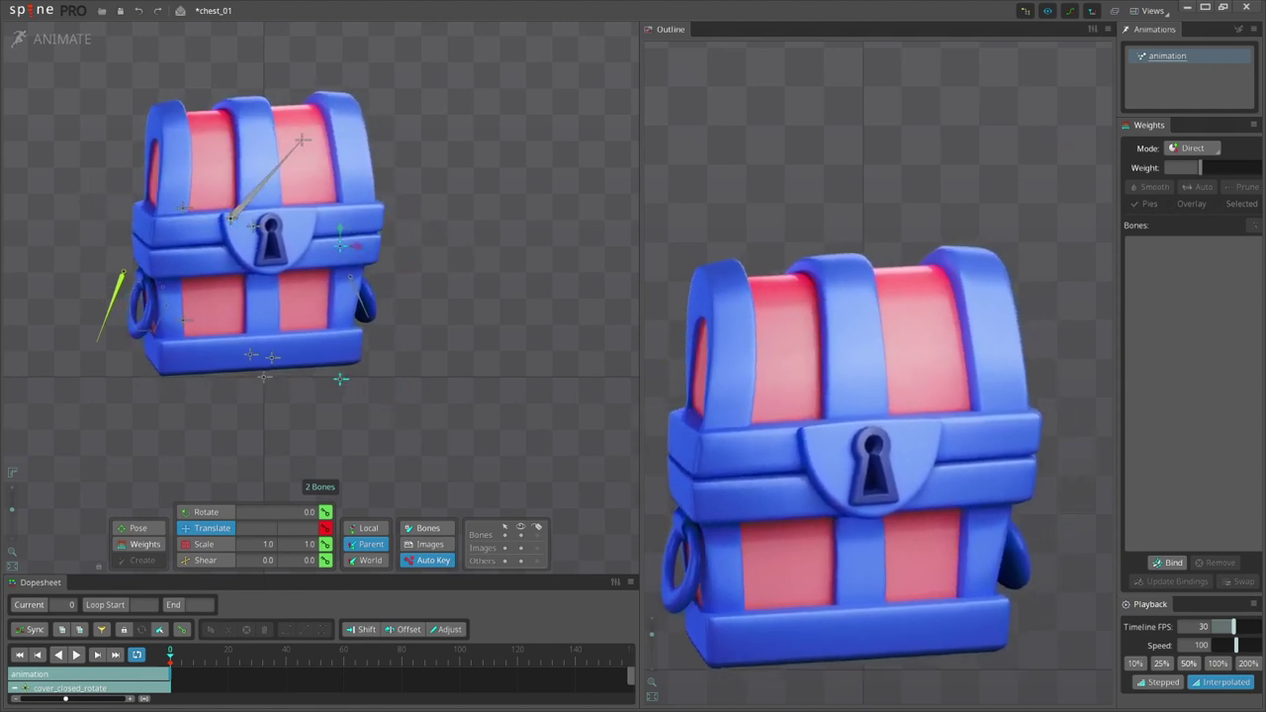
drag(339, 381, 314, 377)
drag(399, 373, 448, 396)
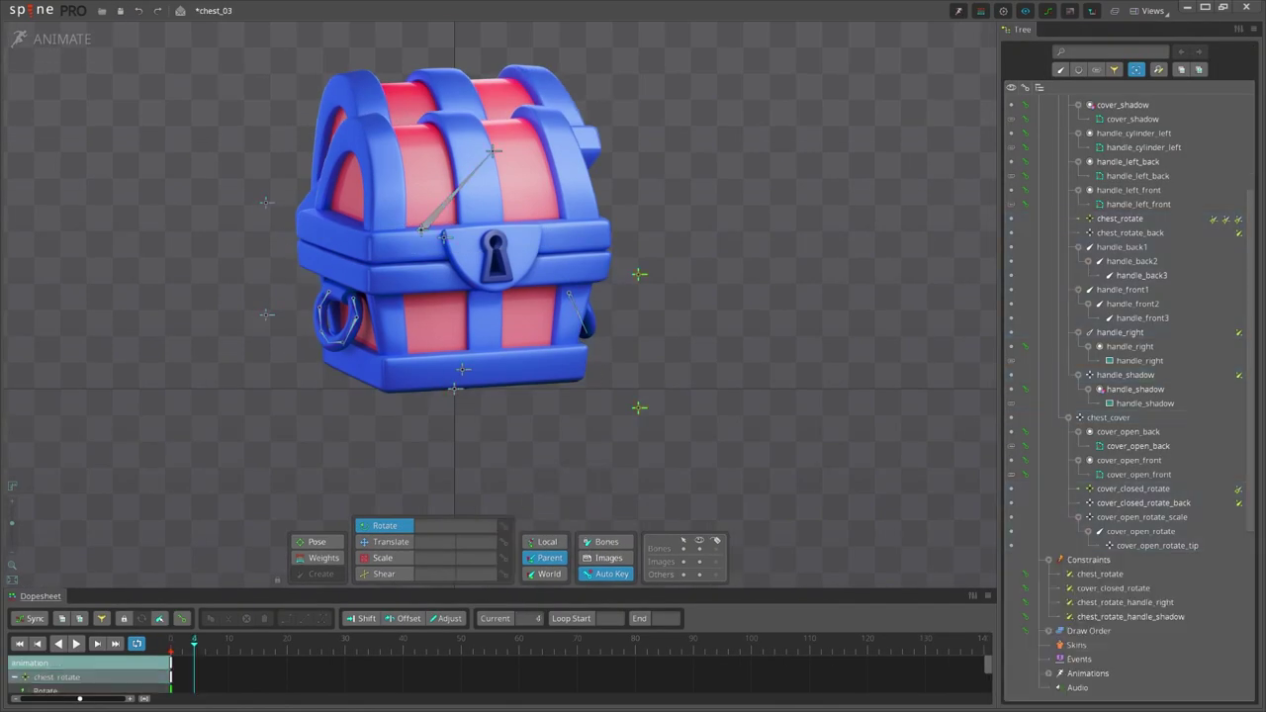
Key the chest bone's scale at frame 9 and play the animation to check the squash and stretch.
click(454, 389)
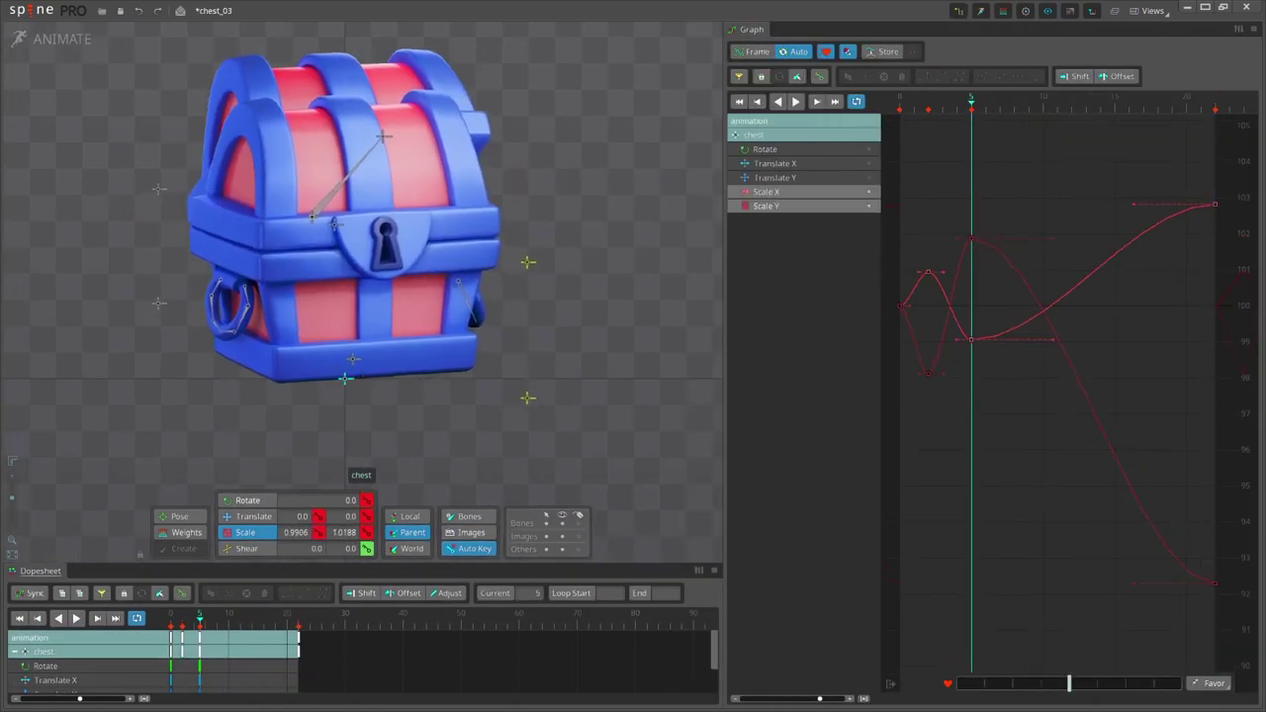
key(k)
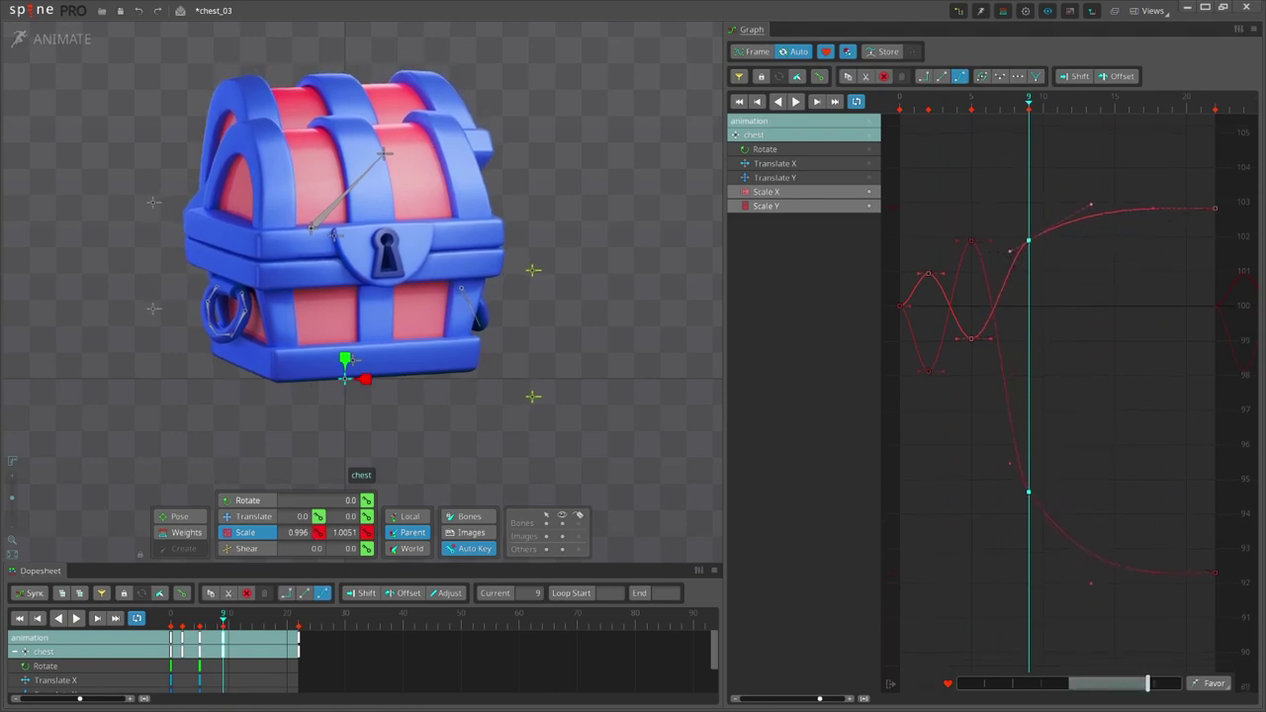
key(Home)
key(space)
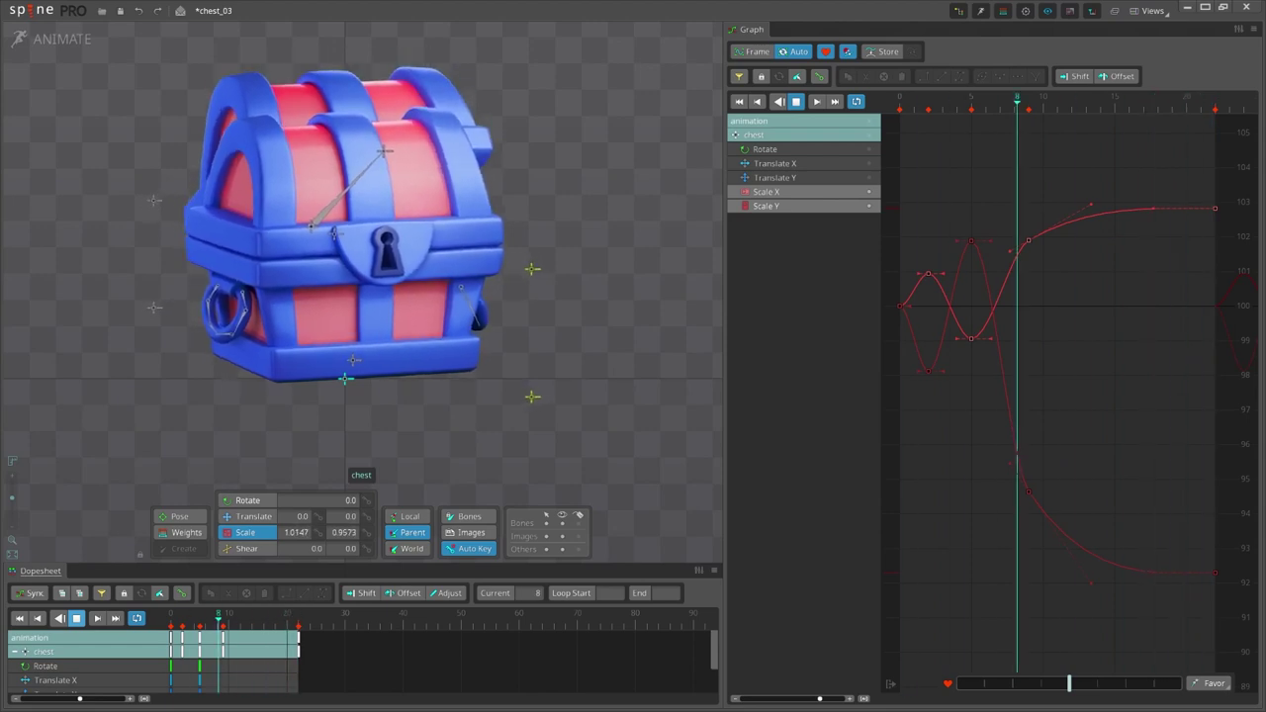
key(space)
key(space)
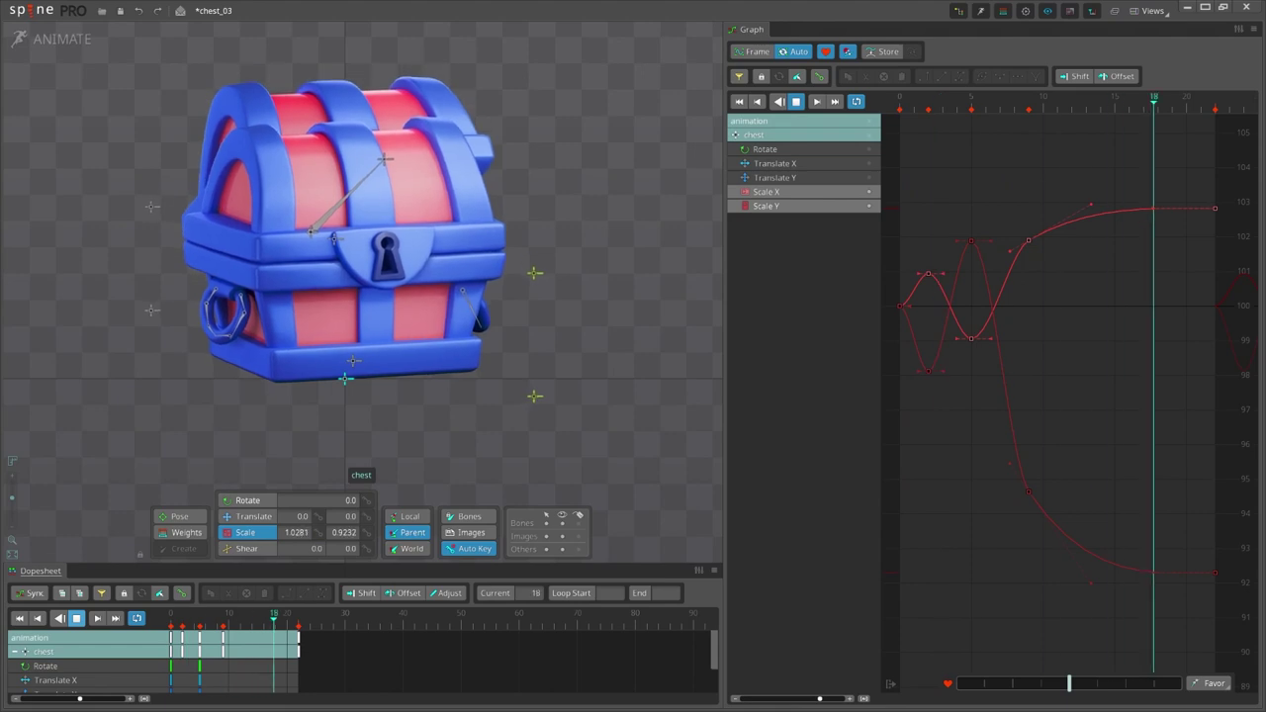
key(space)
Animate the chest_rotate and cover_closed_rotate bones with translate keys, lowered at frame 2 and raised at frame 5.
click(529, 396)
ctrl+click(530, 263)
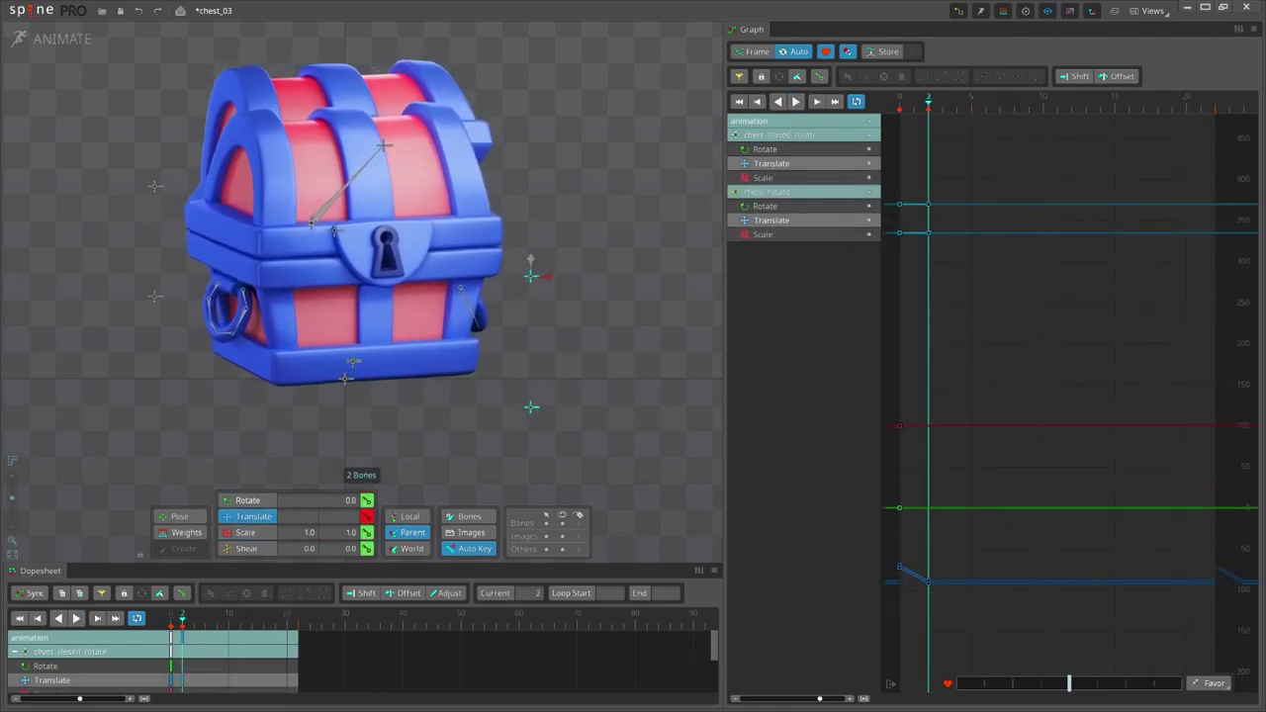
key(space)
drag(529, 263, 530, 249)
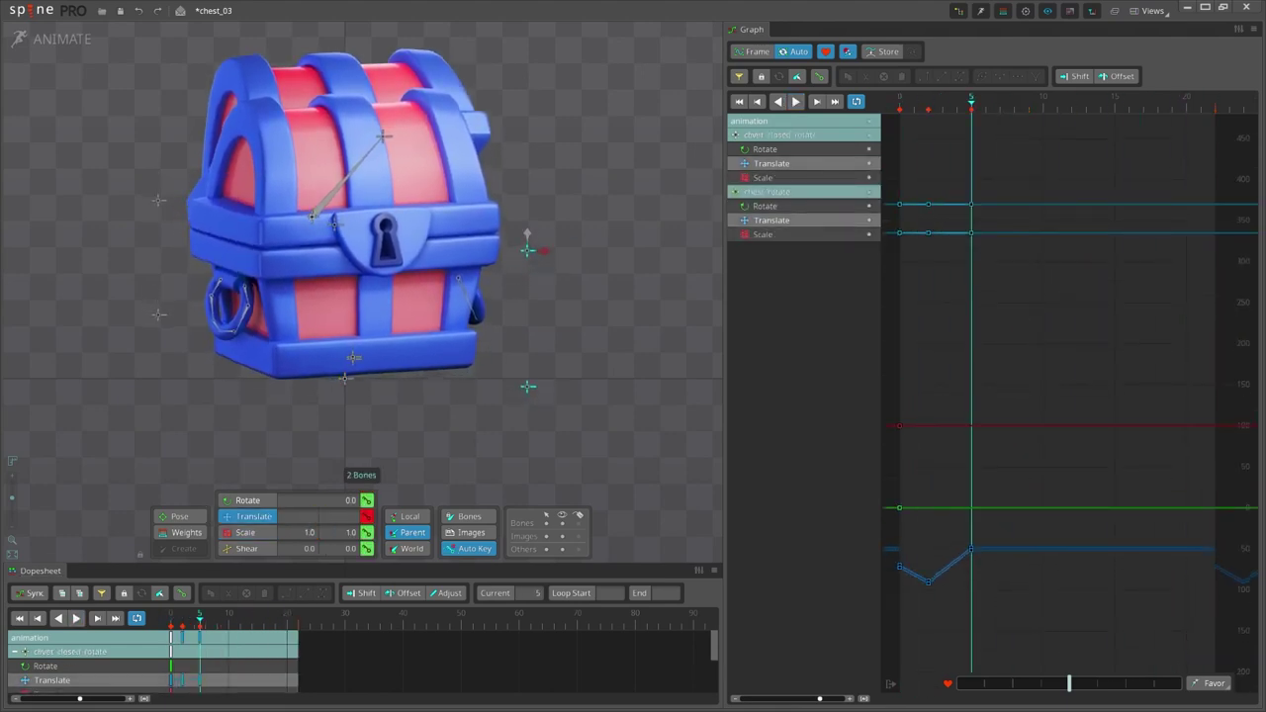
key(space)
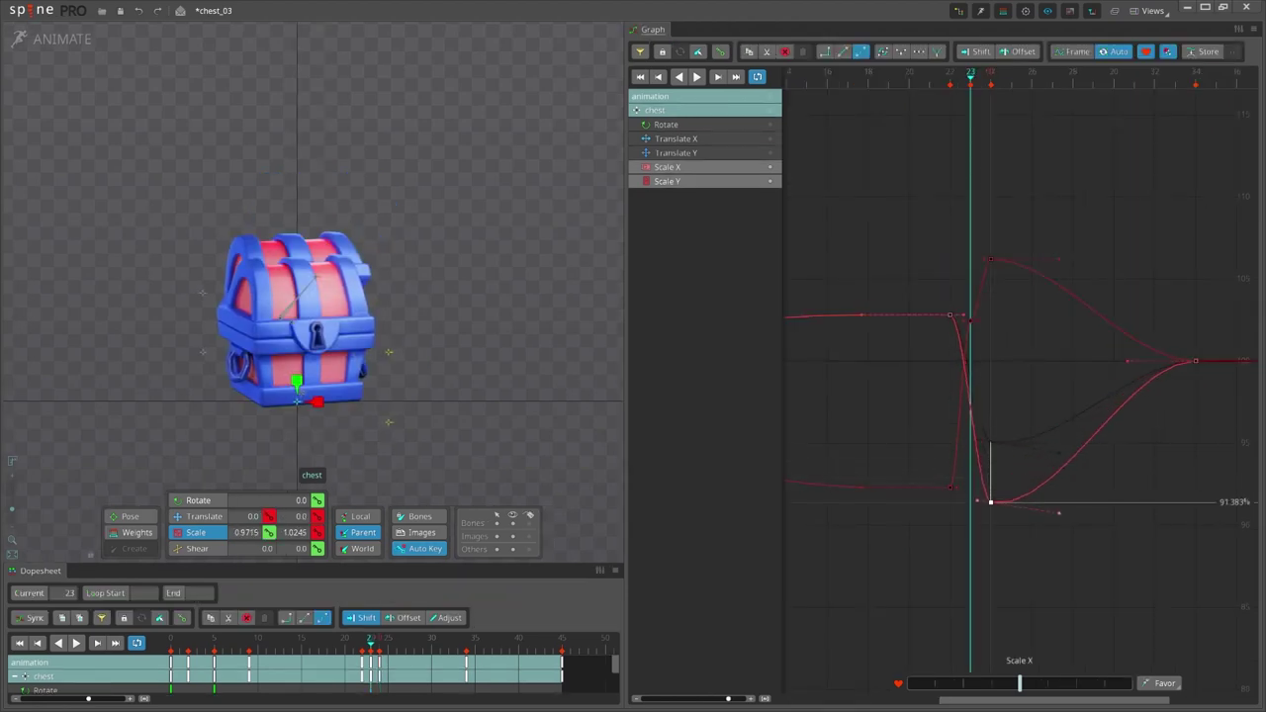
Undo the last Scale X adjustment of the chest bone's key at frame 24.
key(ctrl+z)
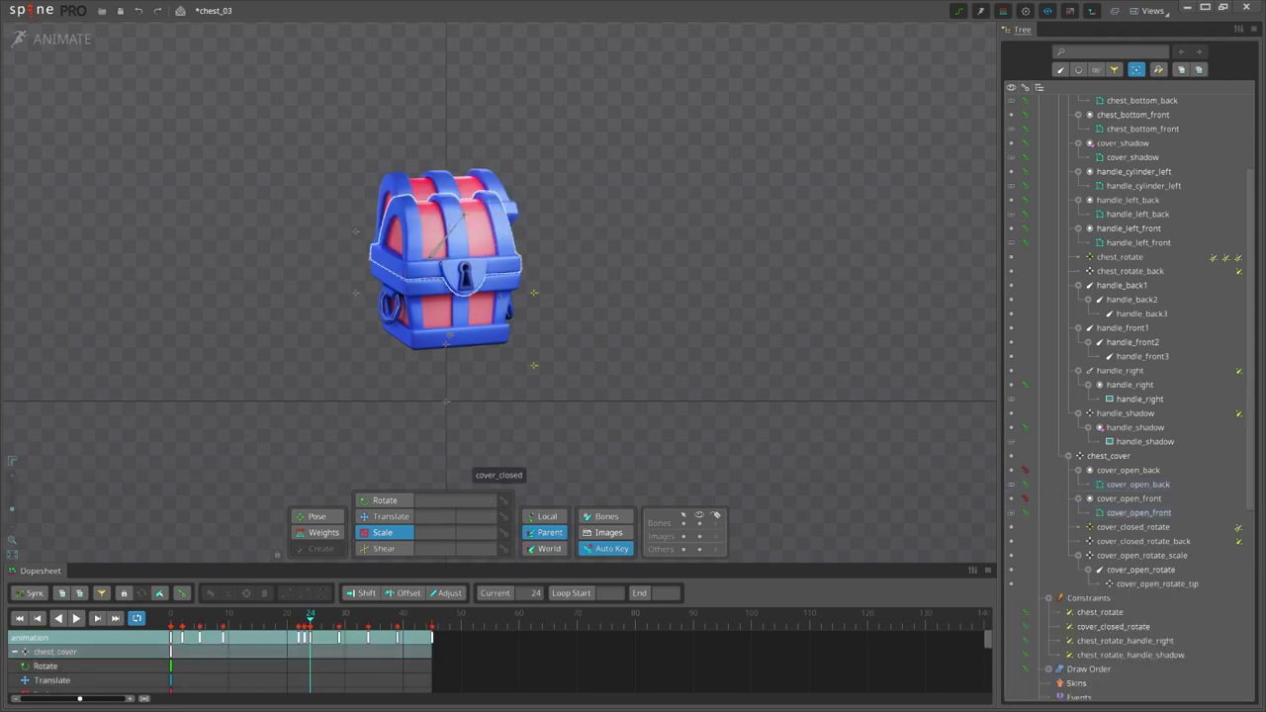
Hide the cover_closed and cover_shadow attachments with keys at frame 24, and scrub the preceding frames to check the lid opening.
click(451, 203)
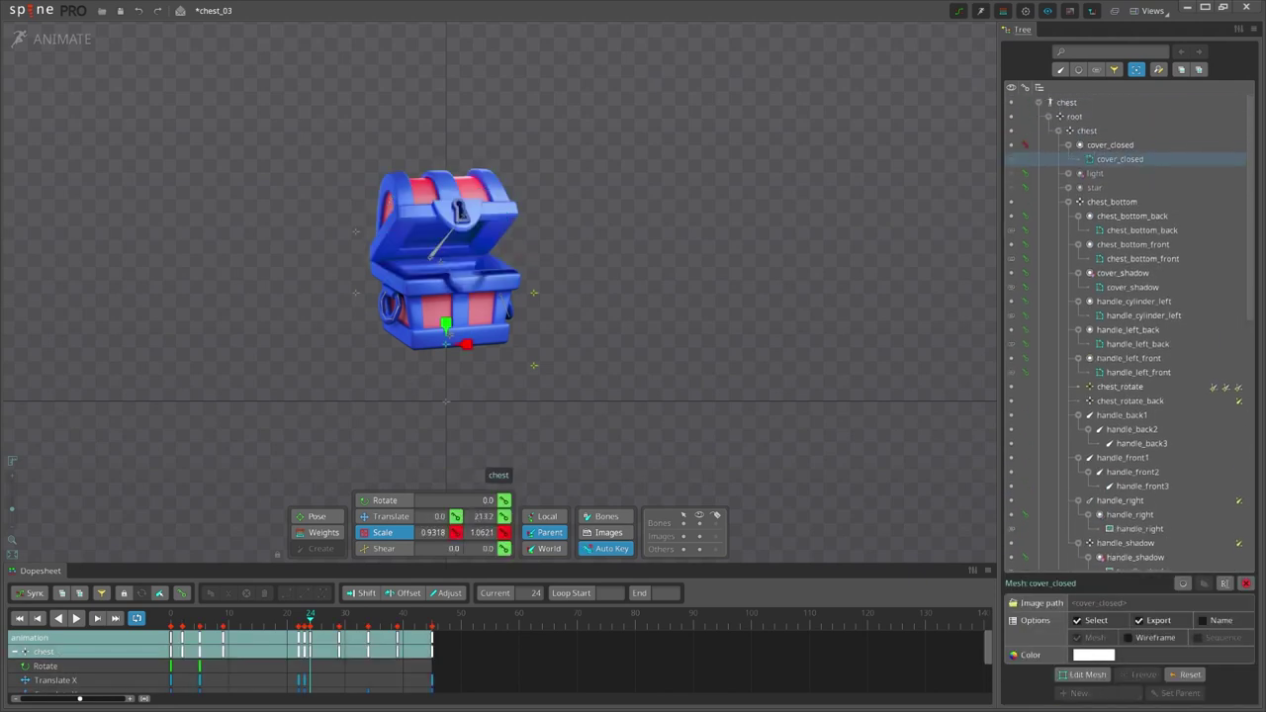
click(457, 283)
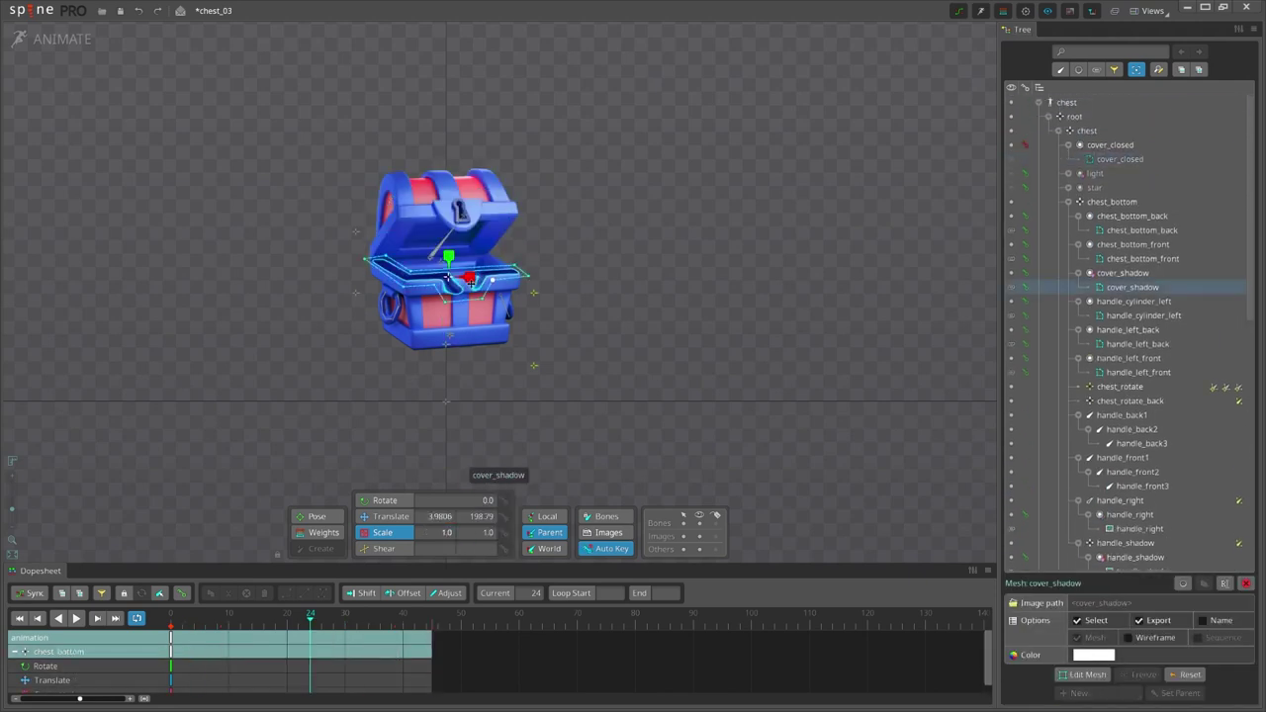
click(450, 315)
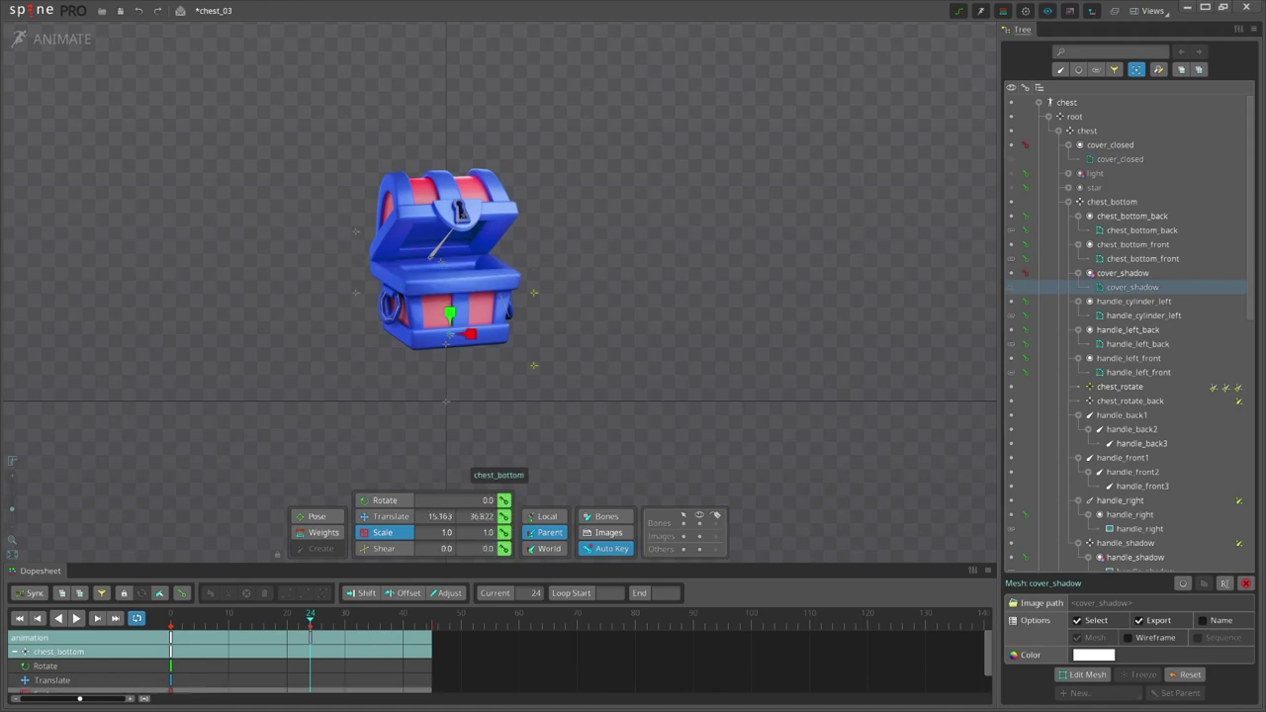
click(281, 614)
drag(287, 614, 240, 614)
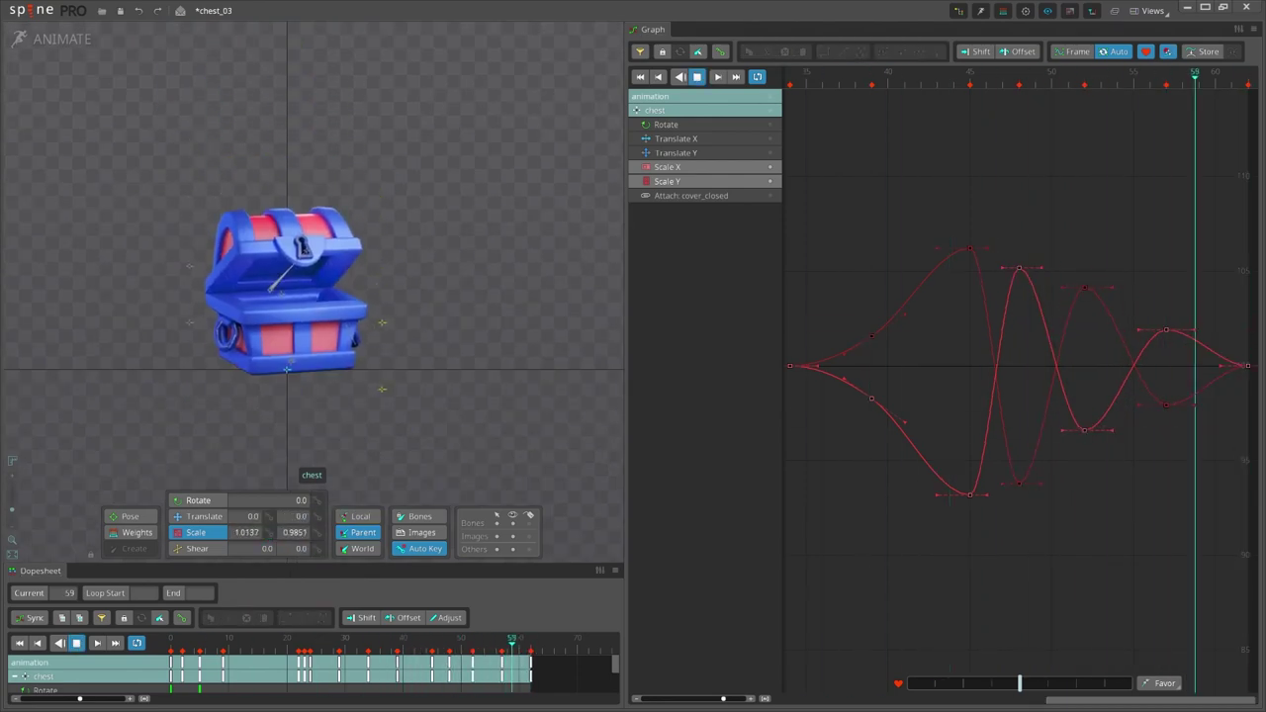
Soften the chest's bounce by moving its Scale X and Scale Y keys at frames 48, 52 and 57 closer to 100%, with Scale Y about 102.45% at frame 52.
click(1019, 268)
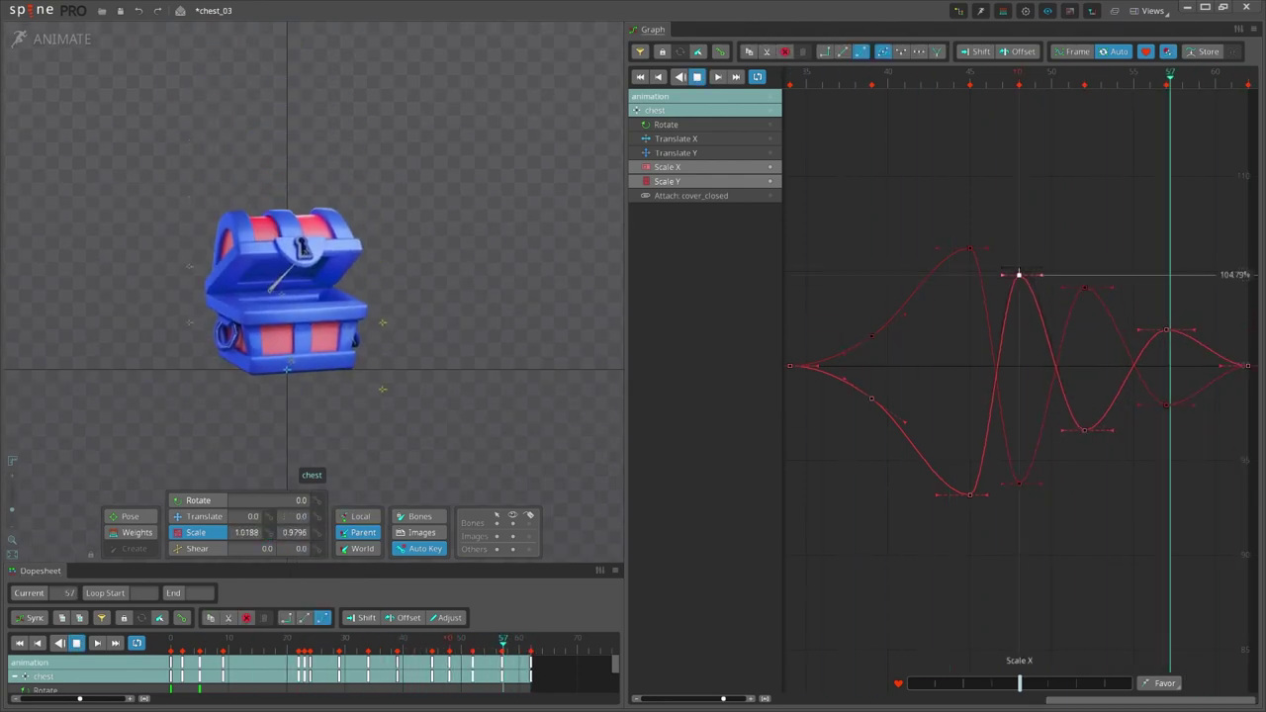
drag(1019, 482, 1019, 452)
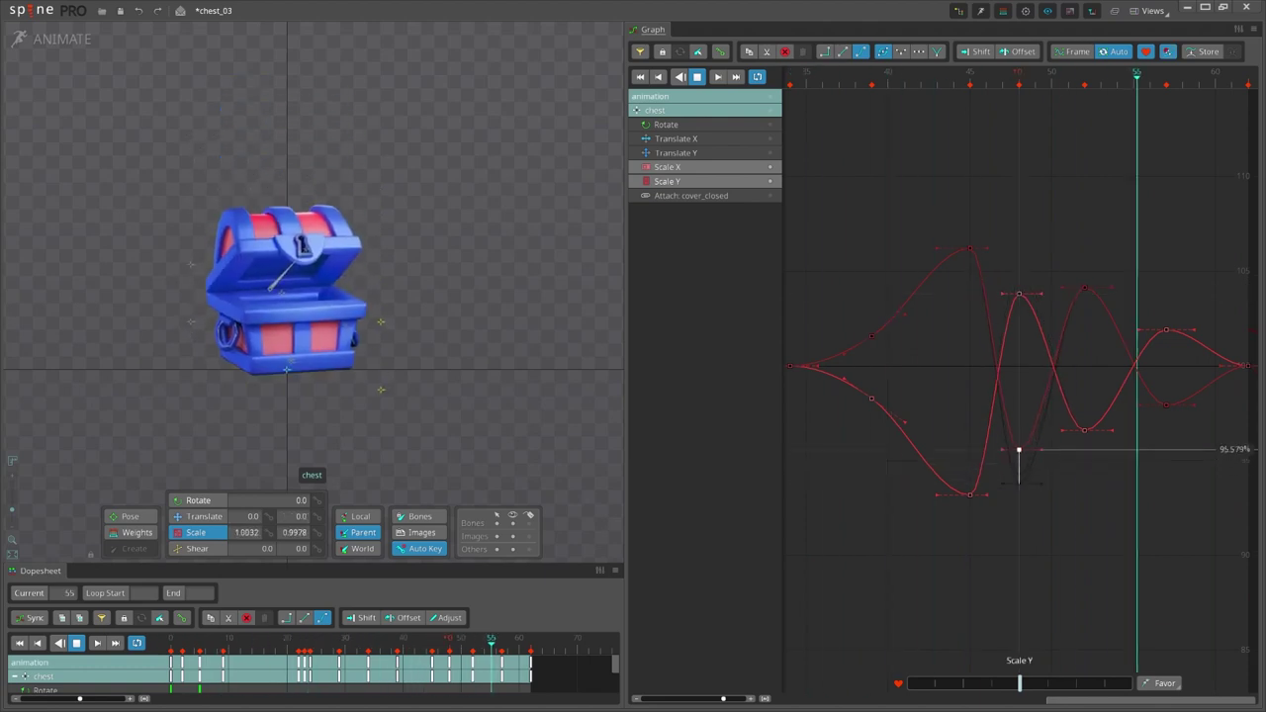
click(1084, 431)
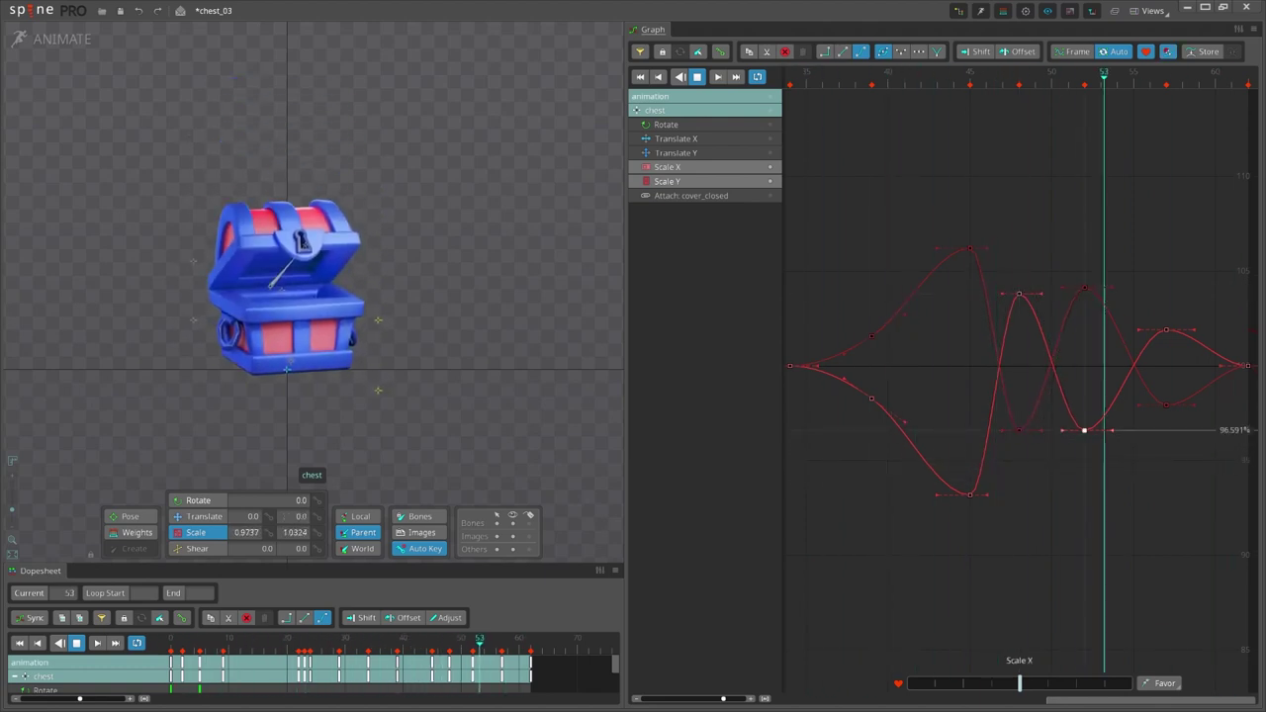
drag(1085, 288, 1084, 319)
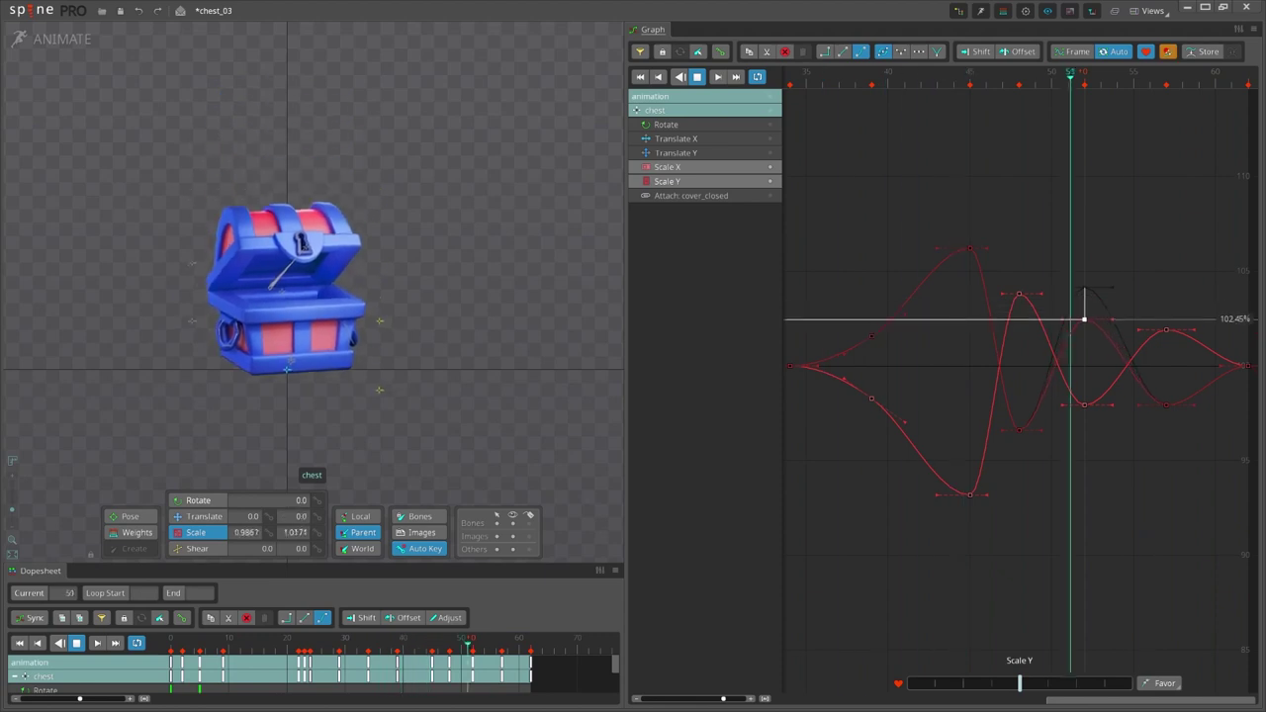
drag(1167, 329, 1167, 340)
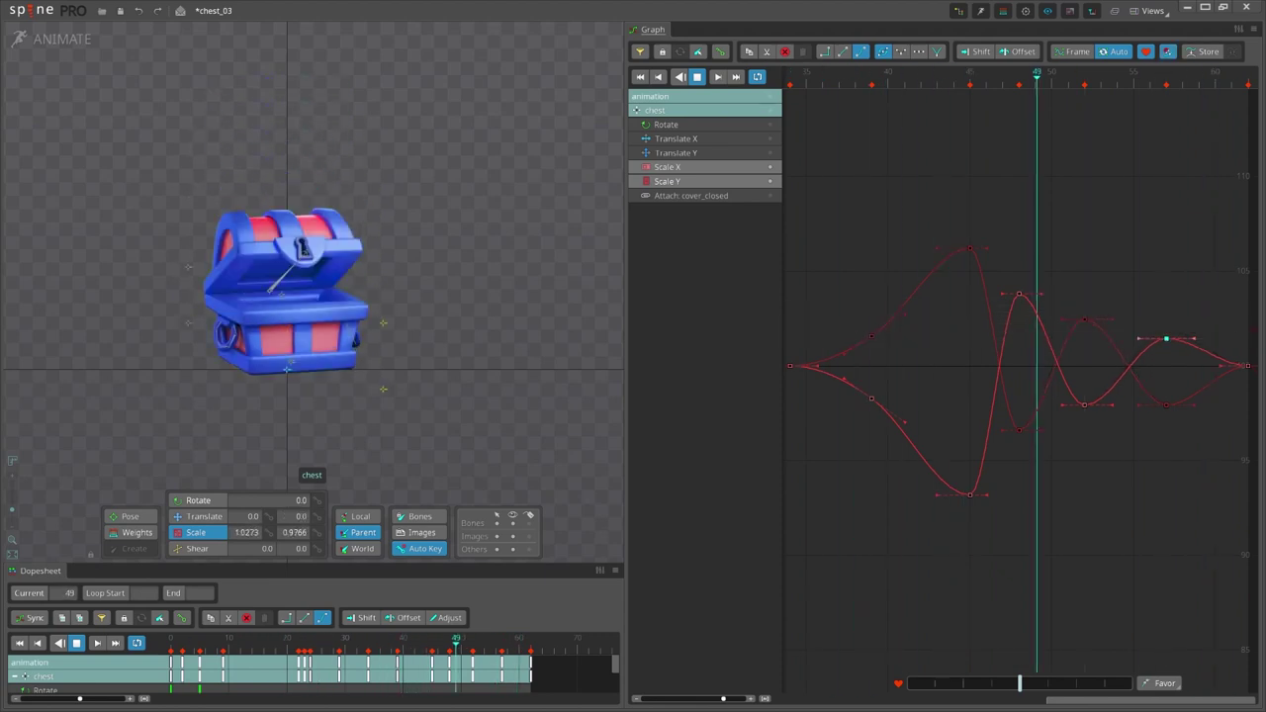
key(Escape)
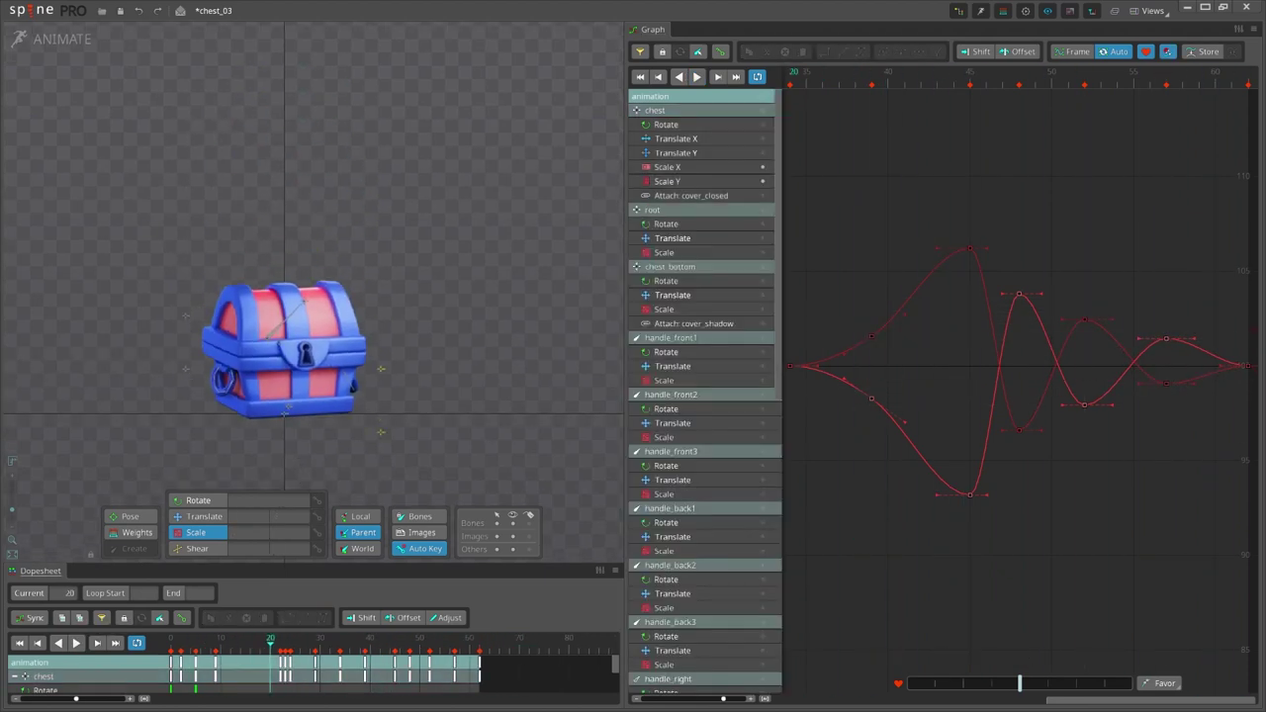
Reshape the cover_open_rotate bone's Rotate curve, raising the key at frame 55 to about 57.98 with a gradual rise before it, and play it back.
click(284, 311)
scroll(237, 362, up, 2)
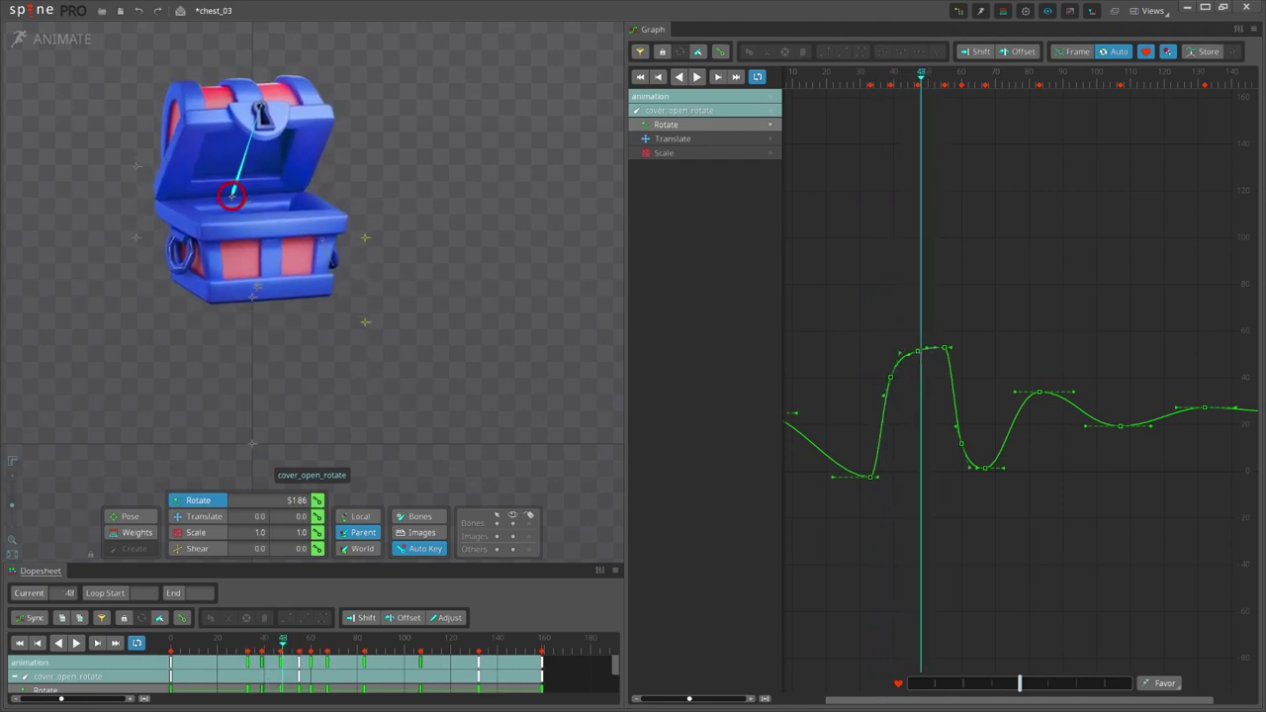
key(Right)
key(Right)
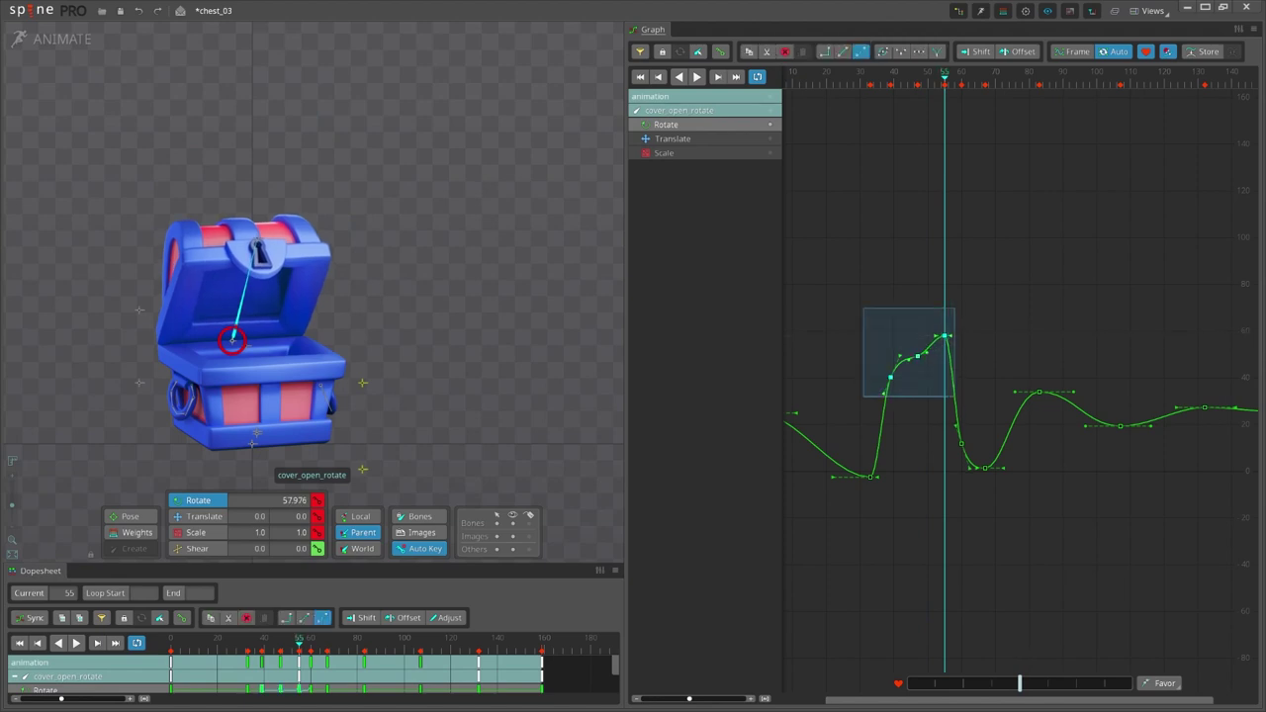
key(space)
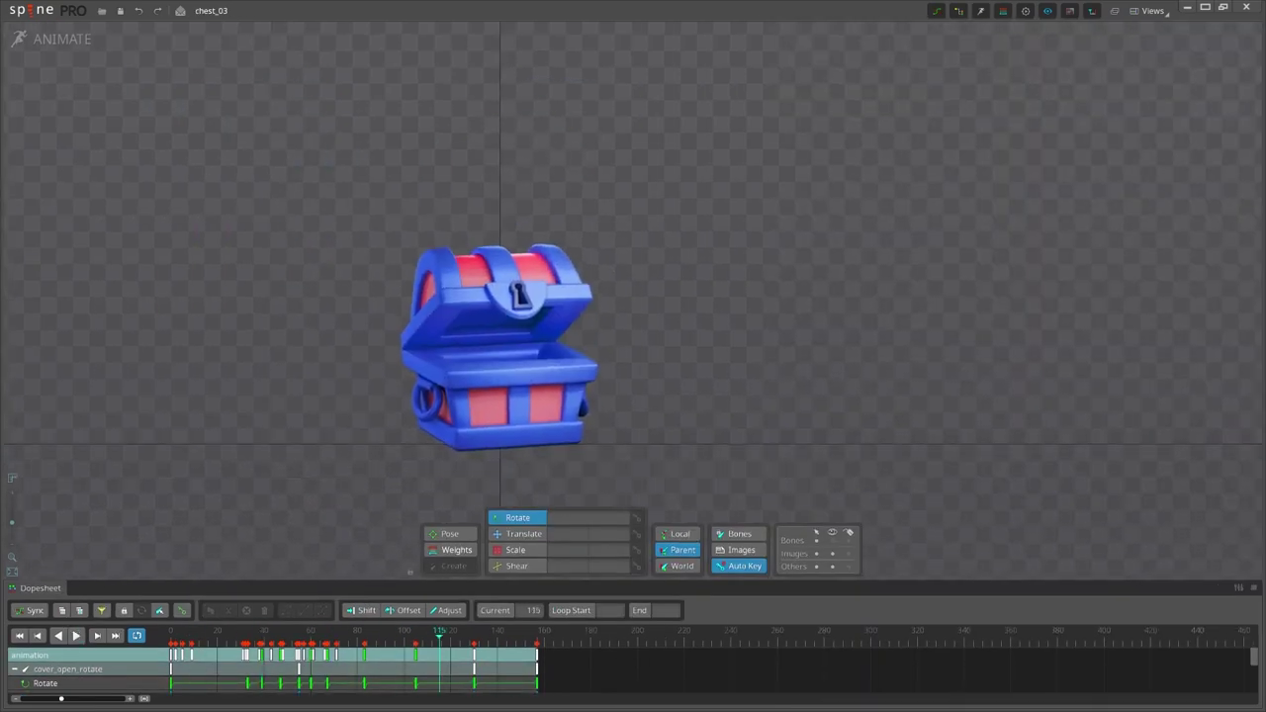
Give the chest_rotate bone a settling motion with alternating Translate keys at frames 59, 63, 67 and 71, and play it back.
scroll(426, 347, up, 3)
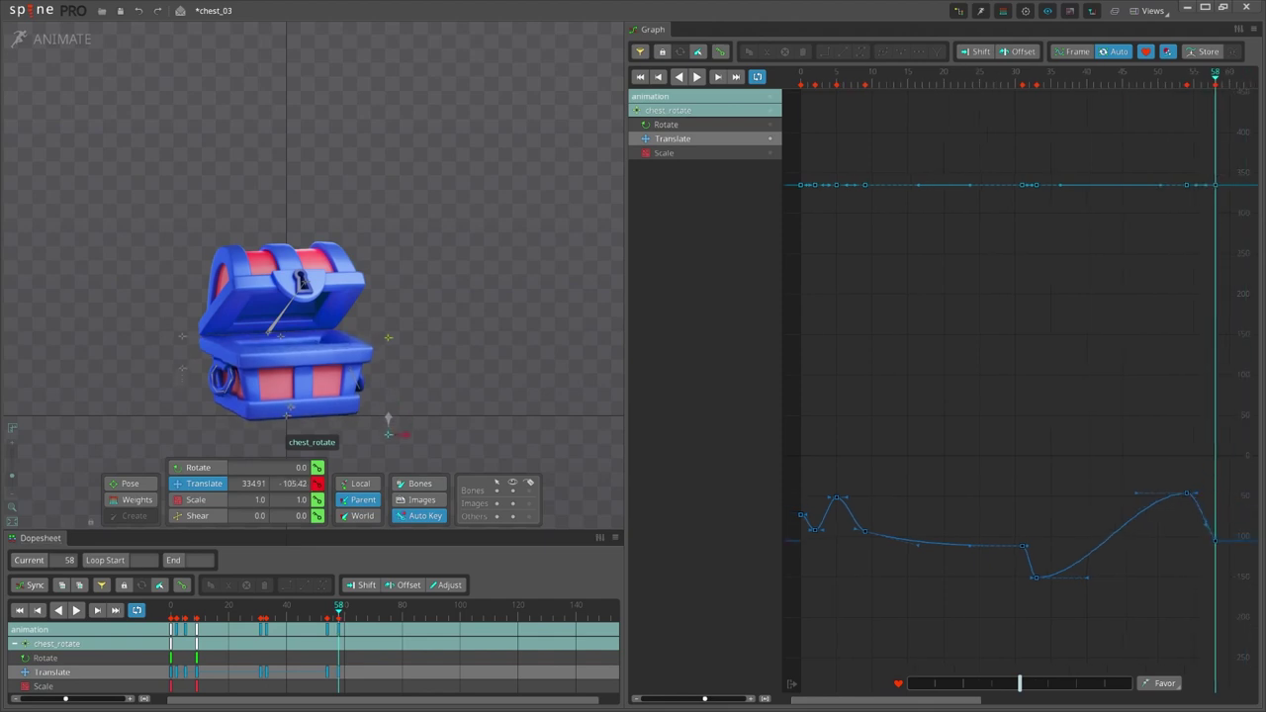
key(space)
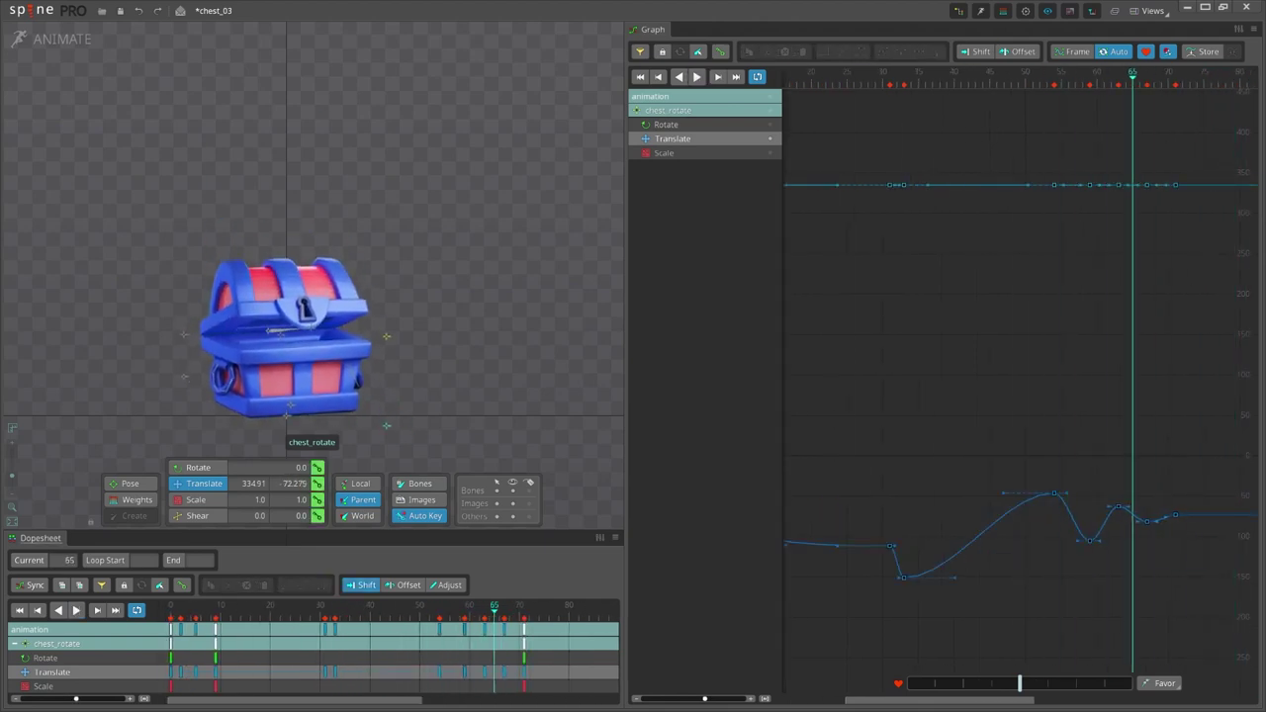
key(space)
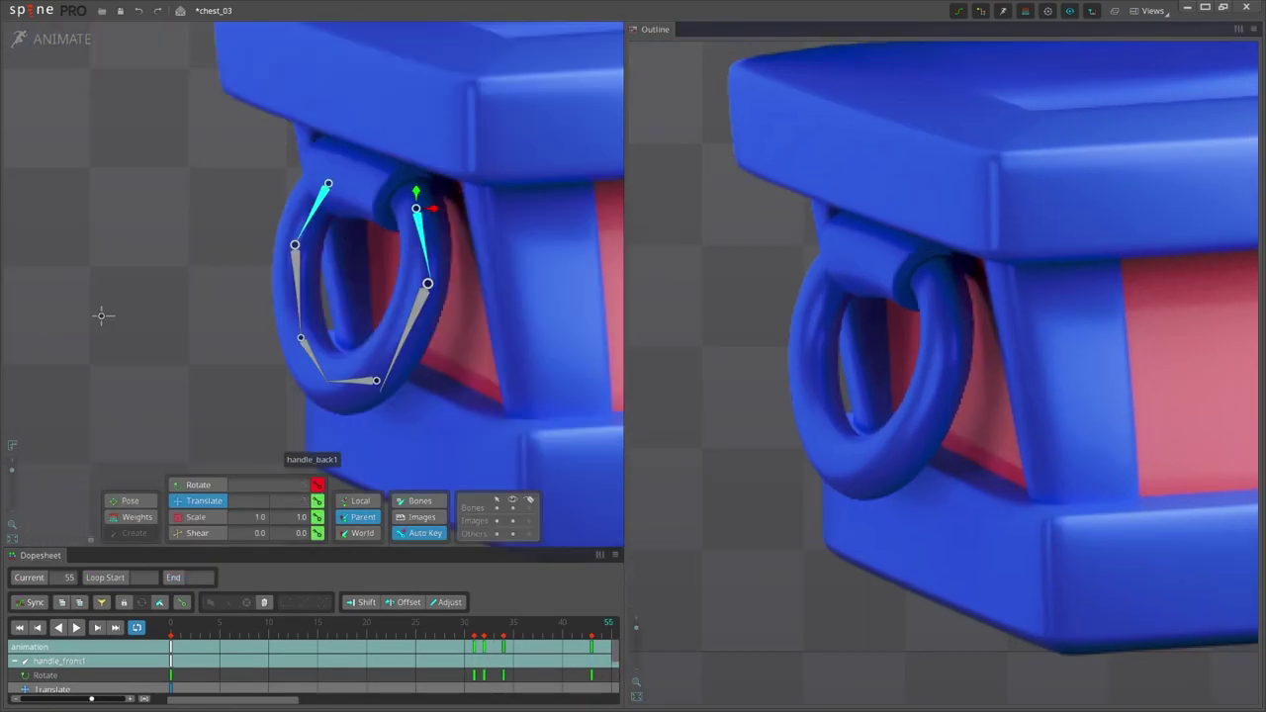
Swing the left ring handle outward at frame 55 by rotating its front and back bones, with handle_back1 at about -157.33.
scroll(102, 315, down, 3)
drag(466, 128, 283, 409)
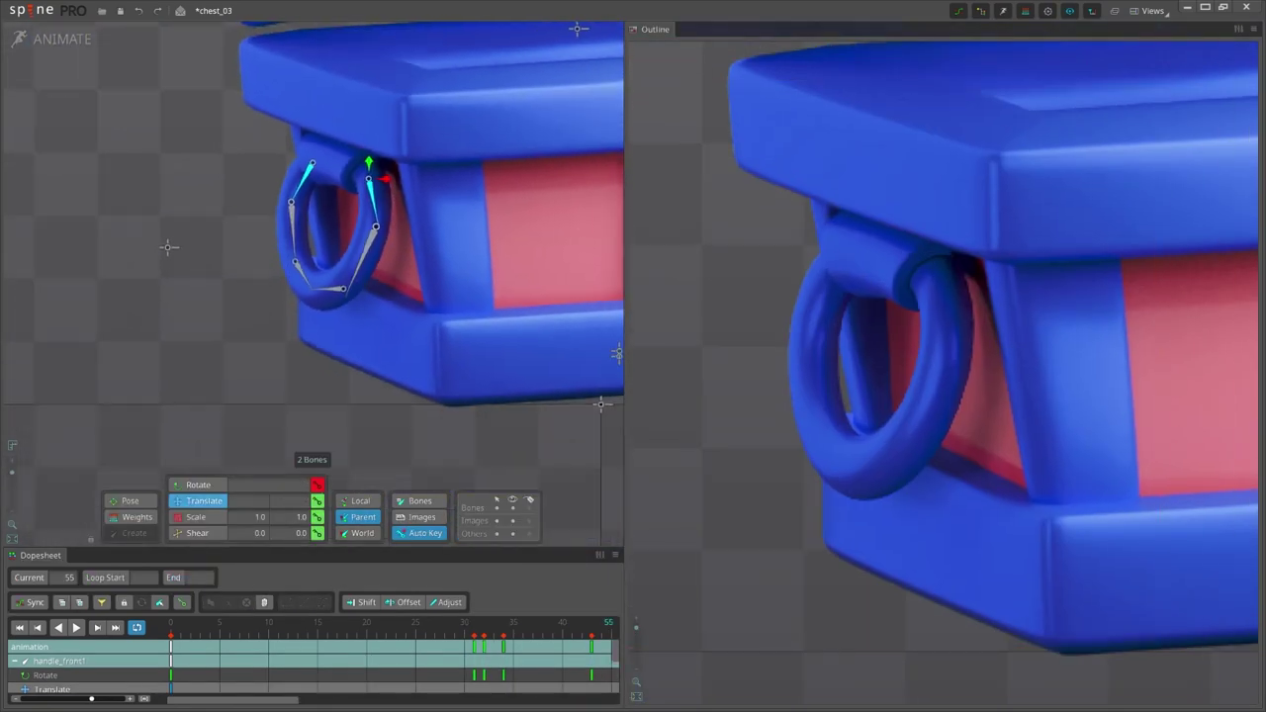
key(c)
drag(327, 282, 252, 267)
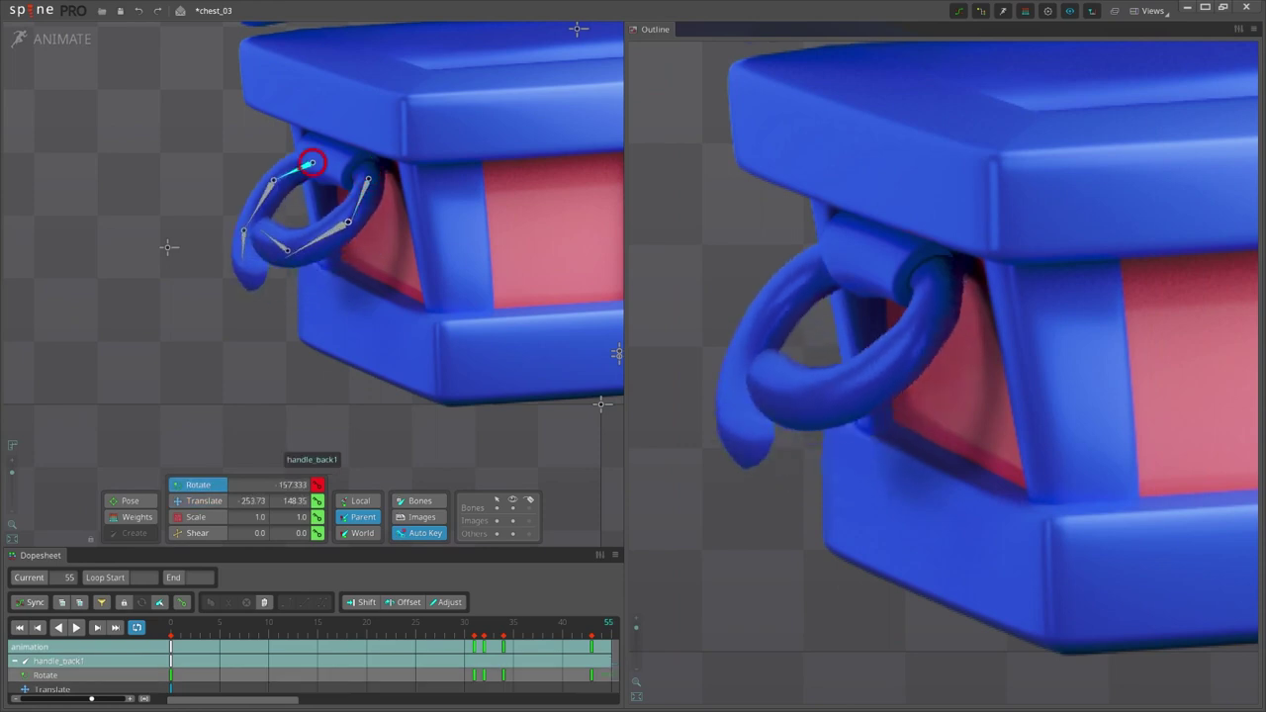
drag(168, 247, 168, 247)
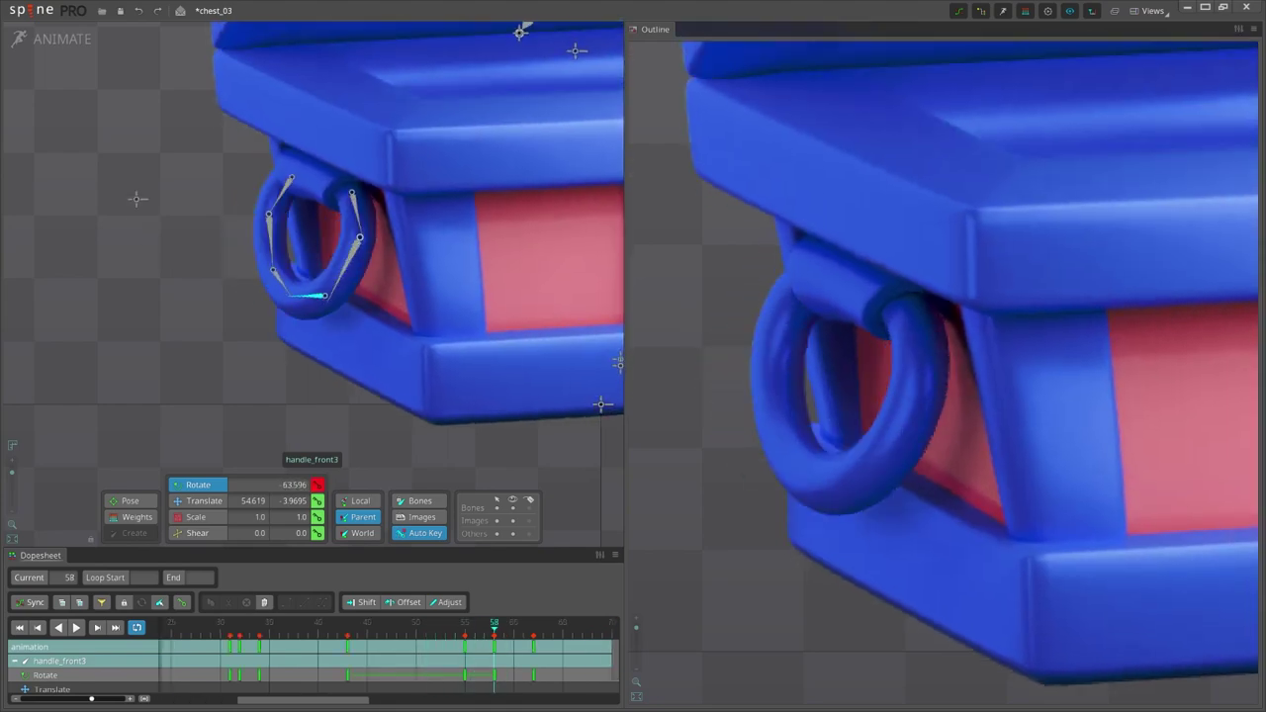
Pose the left handle's swing back toward the chest at frame 58, rotating handle_front2 to about -41.1.
key(Right)
scroll(317, 237, up, 3)
drag(247, 158, 386, 307)
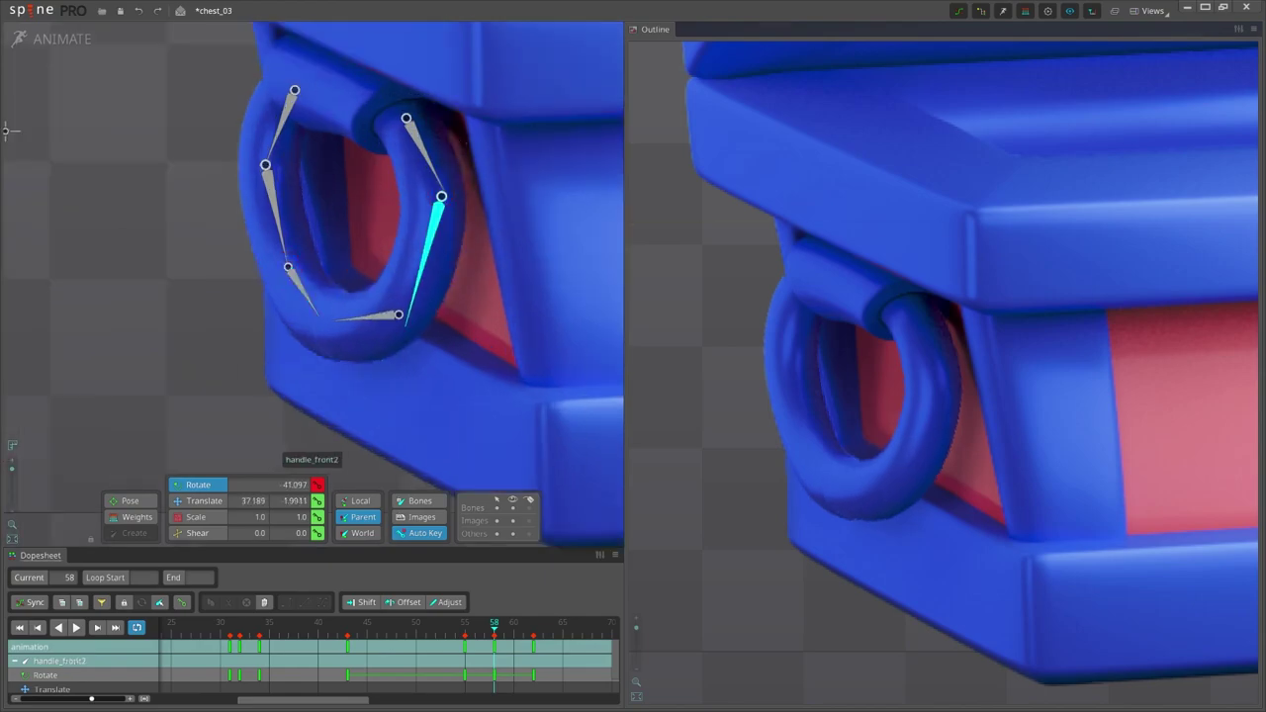
key(Left)
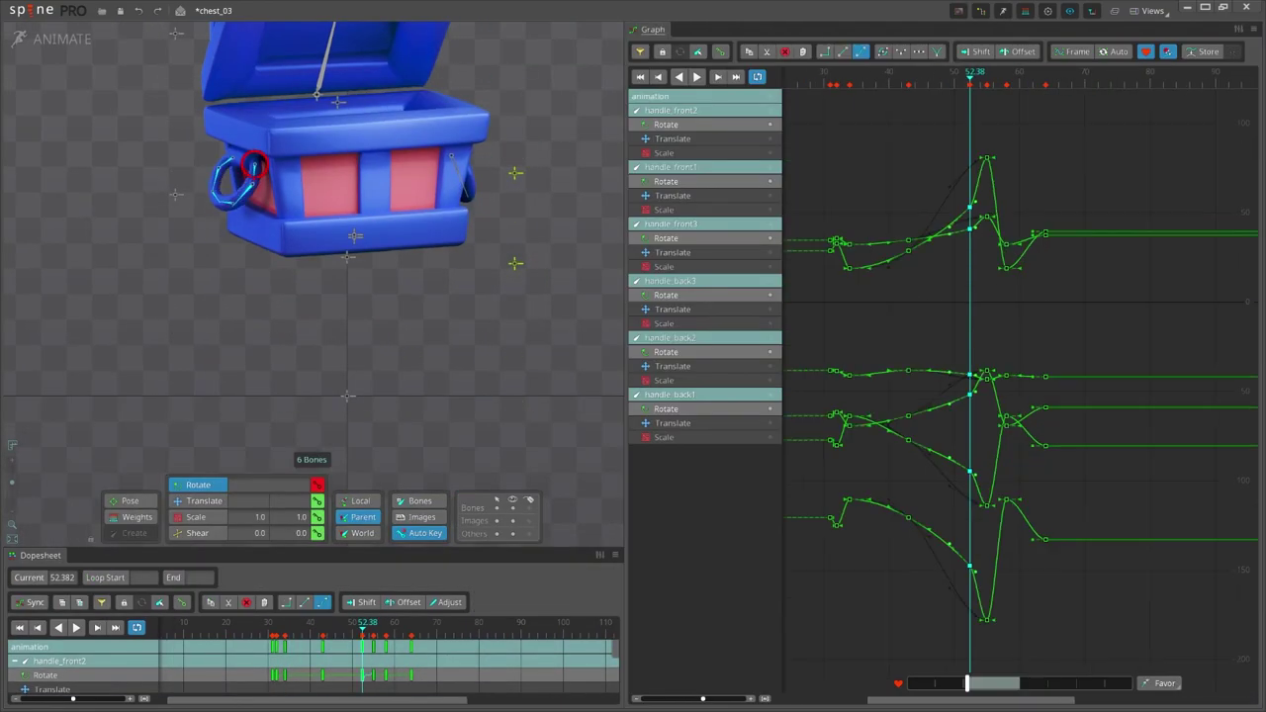
Refine the six left handle bones' Rotate curves with in-between keys from frame 48, continue the swings to frame 96, and save the project.
drag(969, 72, 949, 72)
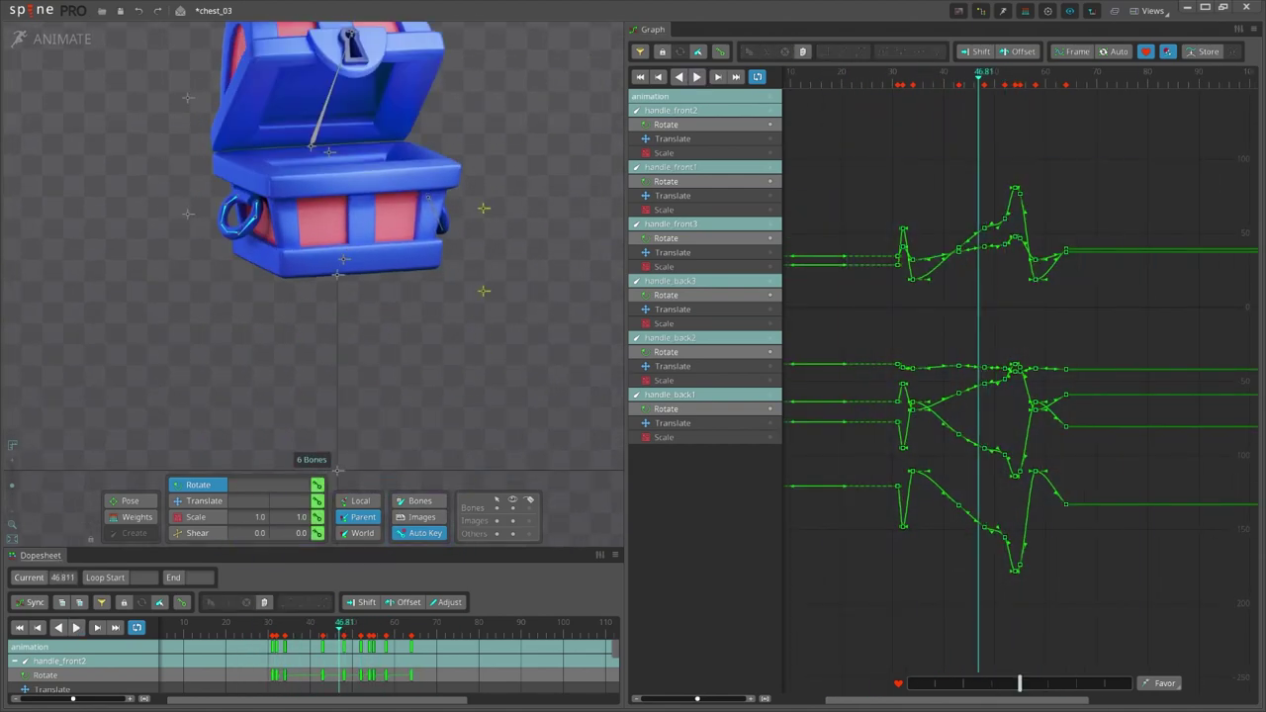
drag(982, 72, 1069, 72)
drag(890, 143, 1149, 613)
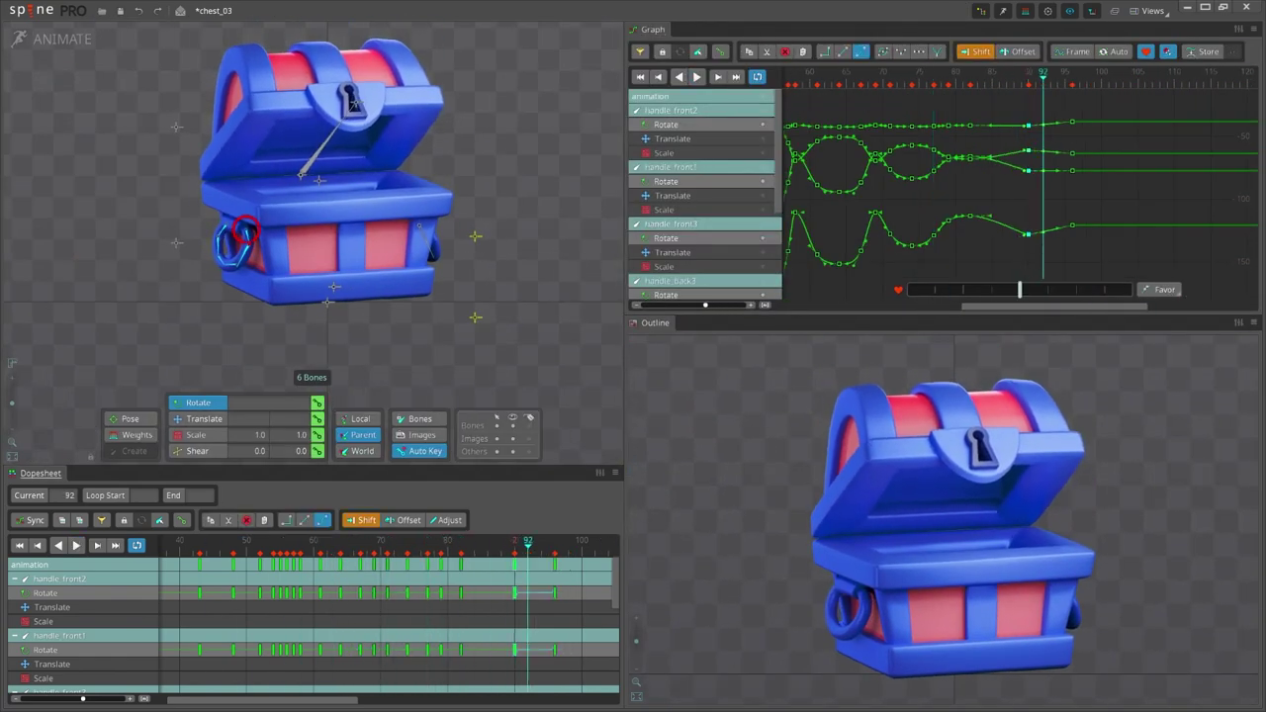
key(ctrl+s)
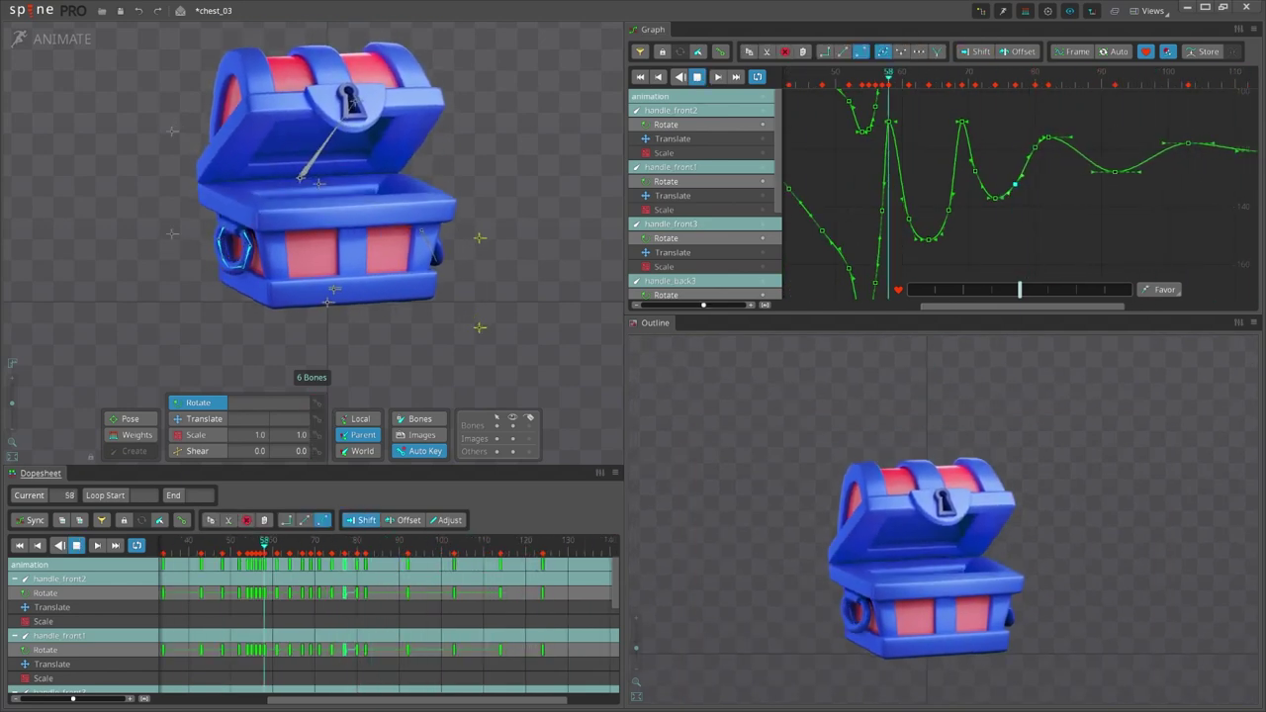
Let the six left handle bones' swing fade out with Rotate keys at frames 101, 112, 125 and 137, checking it in playback.
key(shift+space)
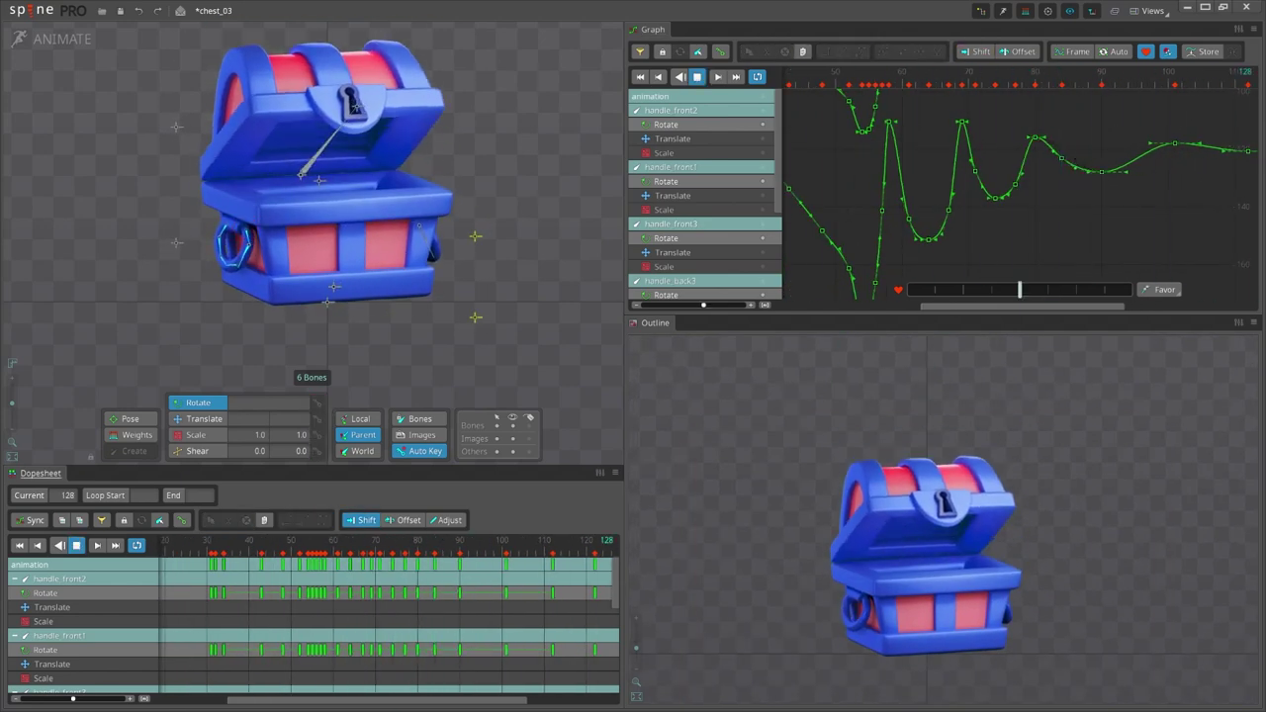
key(space)
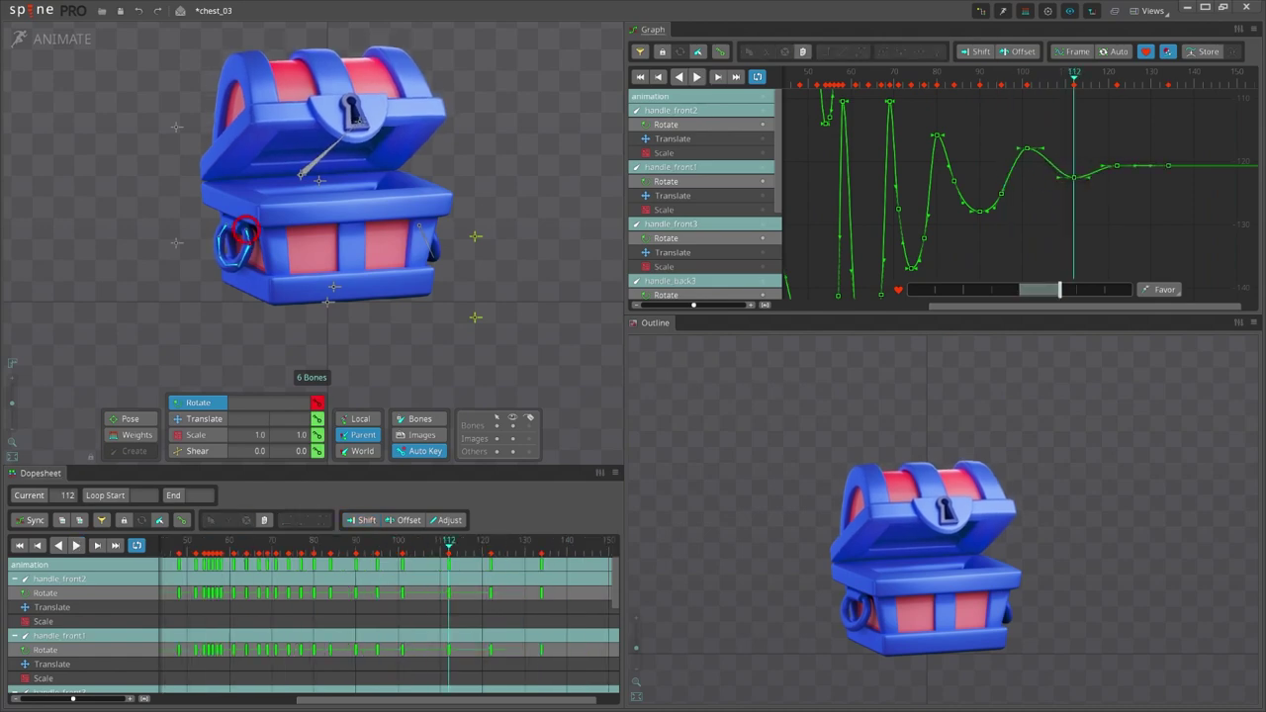
key(space)
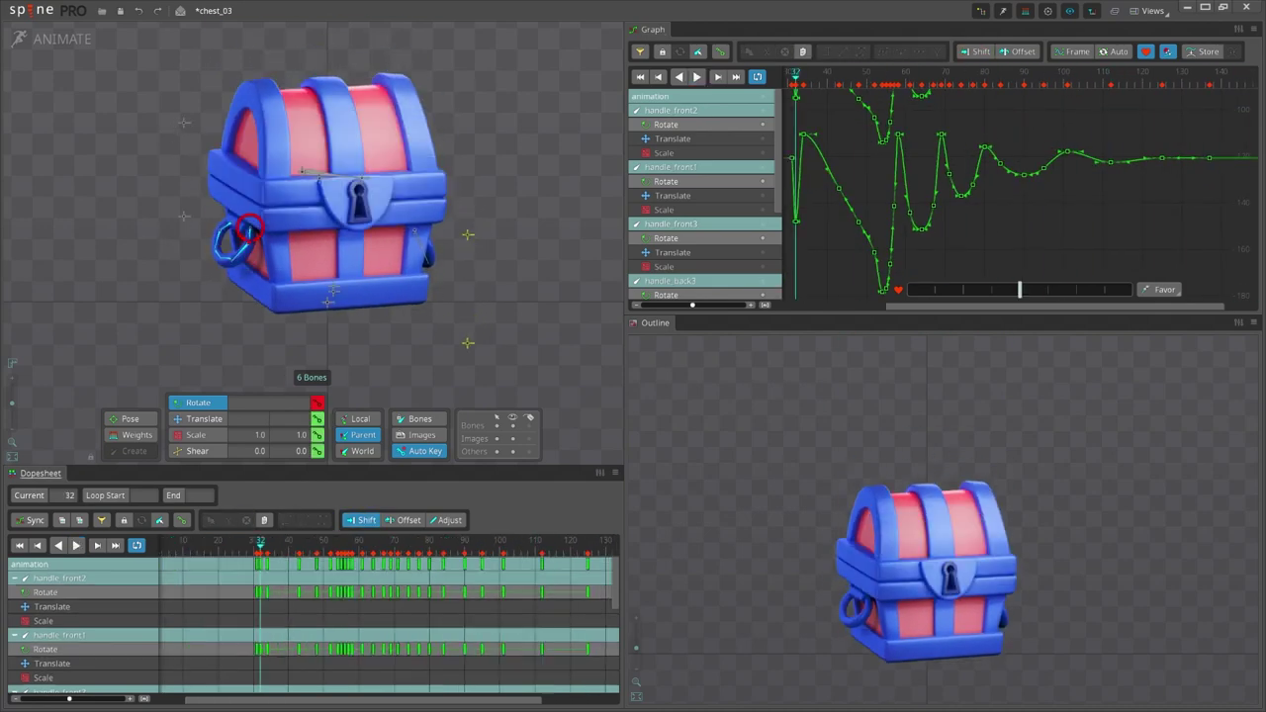
Animate the handle_right bone's Rotate keys from frame 32 on as a fading swing opposite to handle_back1's, and play it back.
key(grave)
key(space)
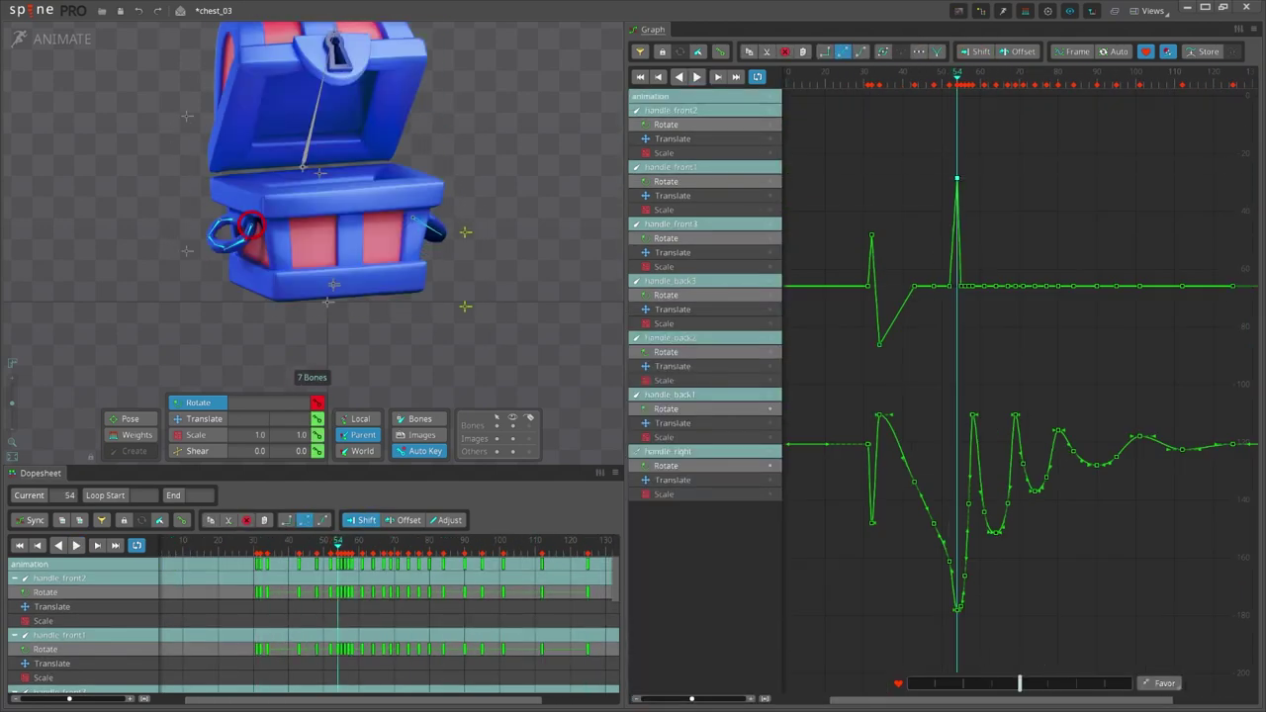
key(space)
key(Escape)
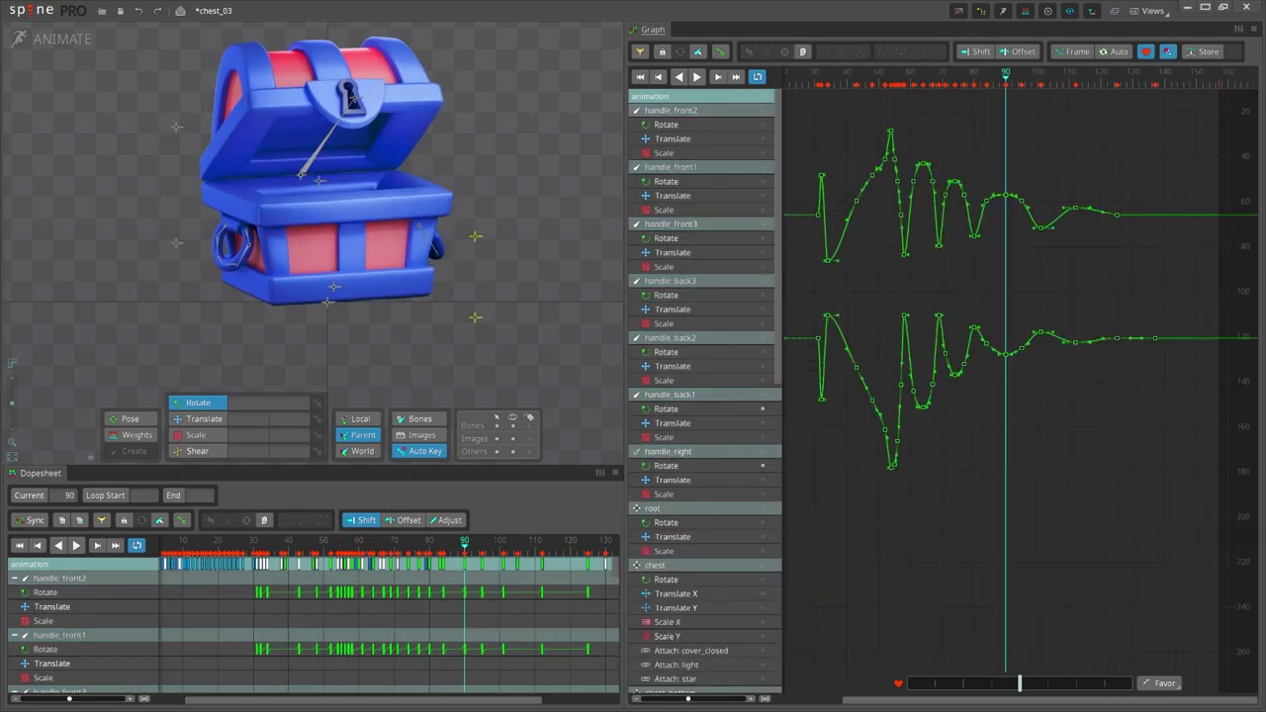
key(space)
key(grave)
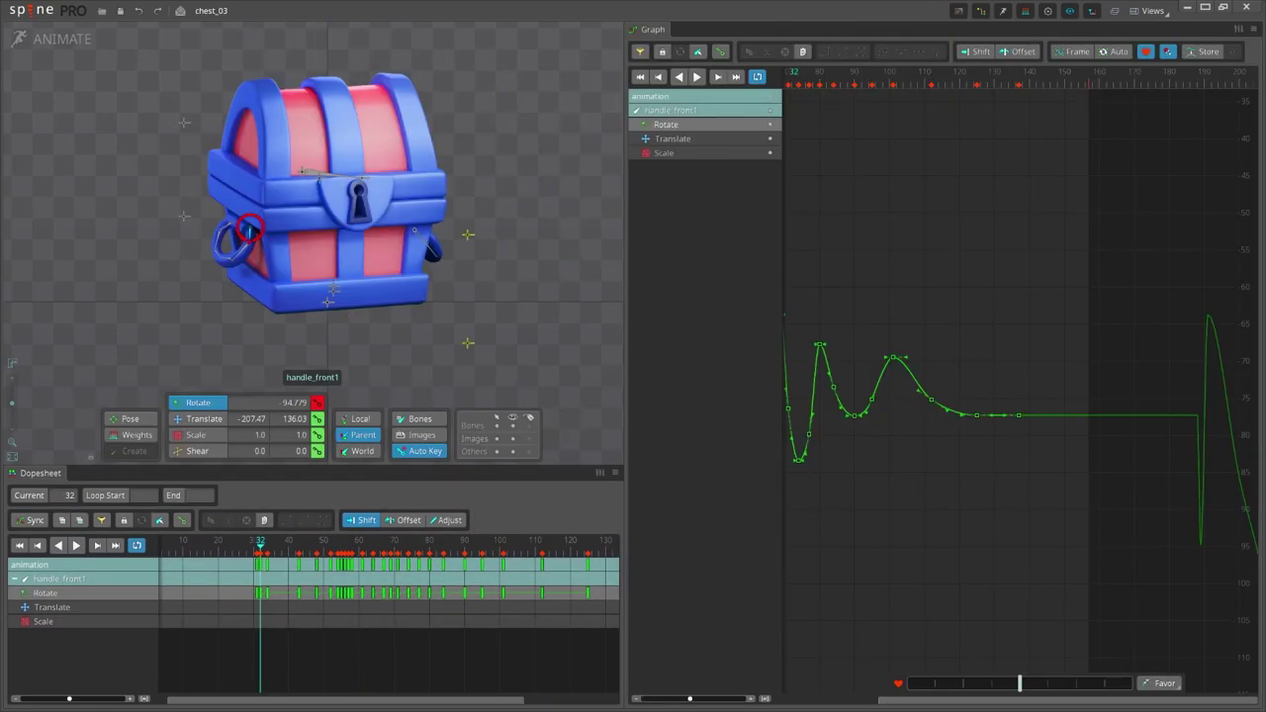
Key the handle_shadow slot's RGBA color at frame 32 and at the remaining frames of the handle_front1 keys.
key(space)
ctrl+click(334, 291)
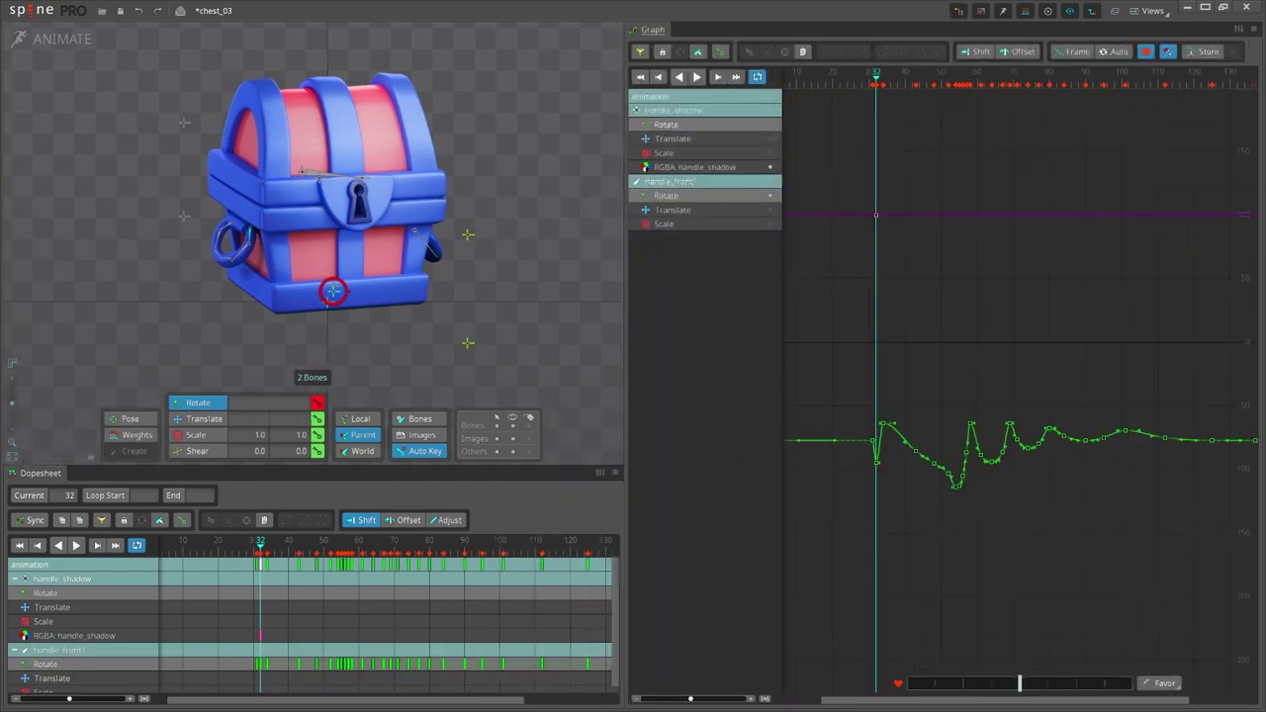
key(grave)
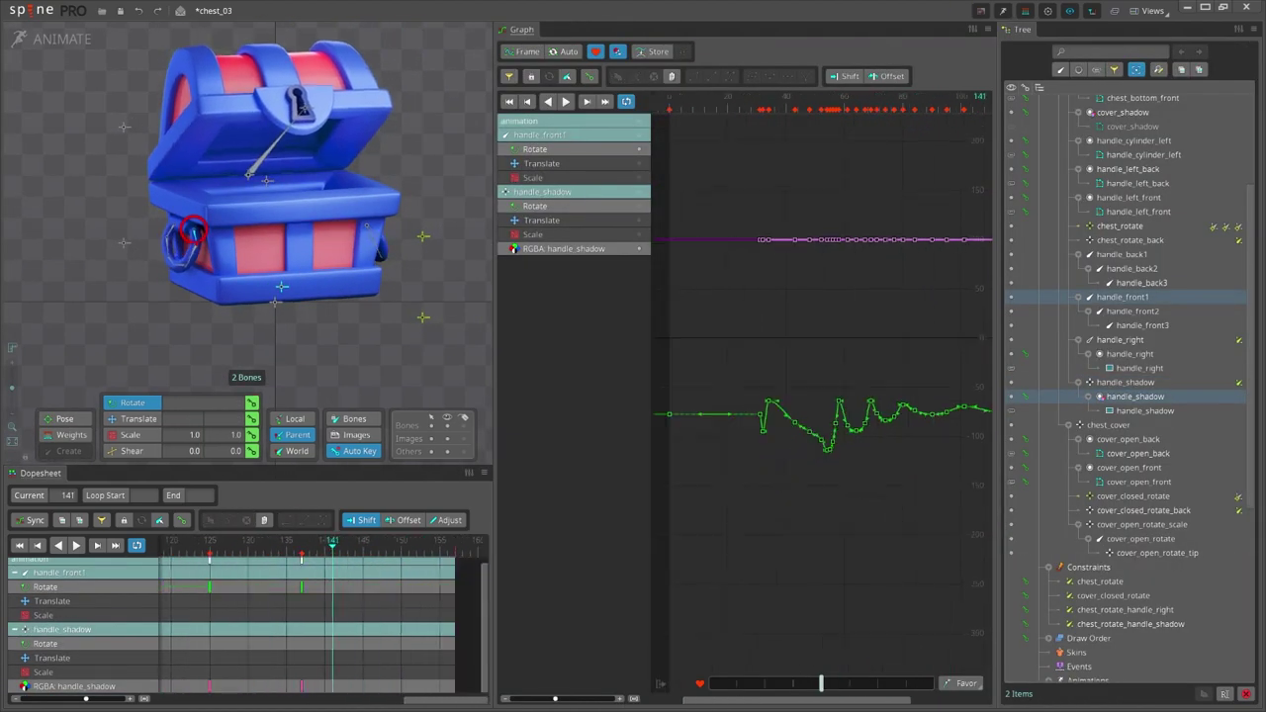
Separate handle_shadow's Alpha from RGB and lower it on each outward handle swing, with about 49% at frame 52, and play it back.
ctrl+click(281, 283)
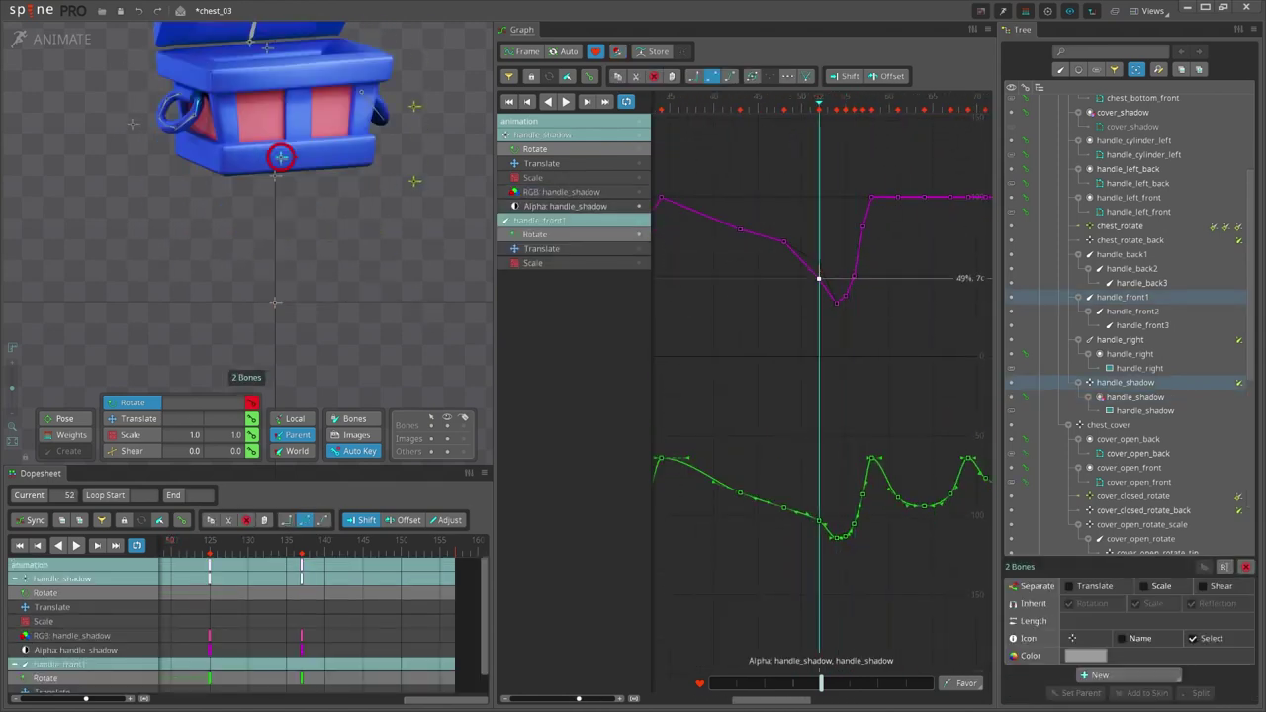
scroll(317, 624, up, 5)
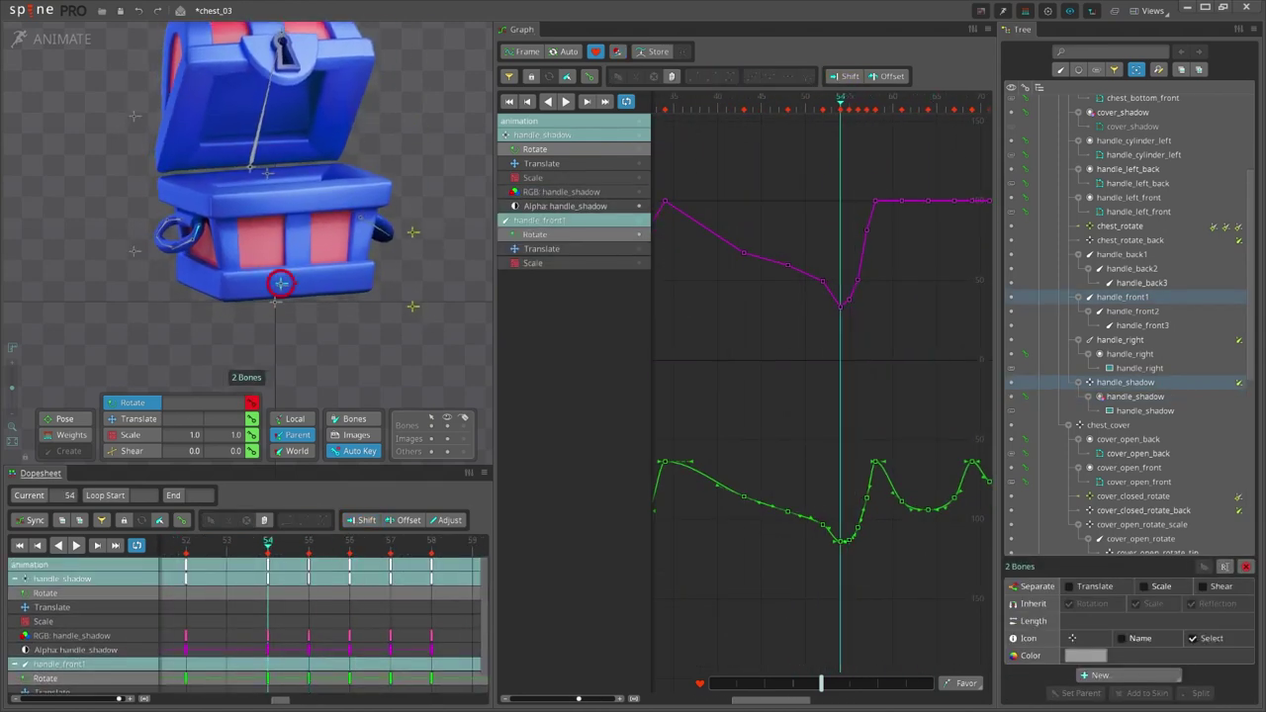
scroll(861, 183, down, 3)
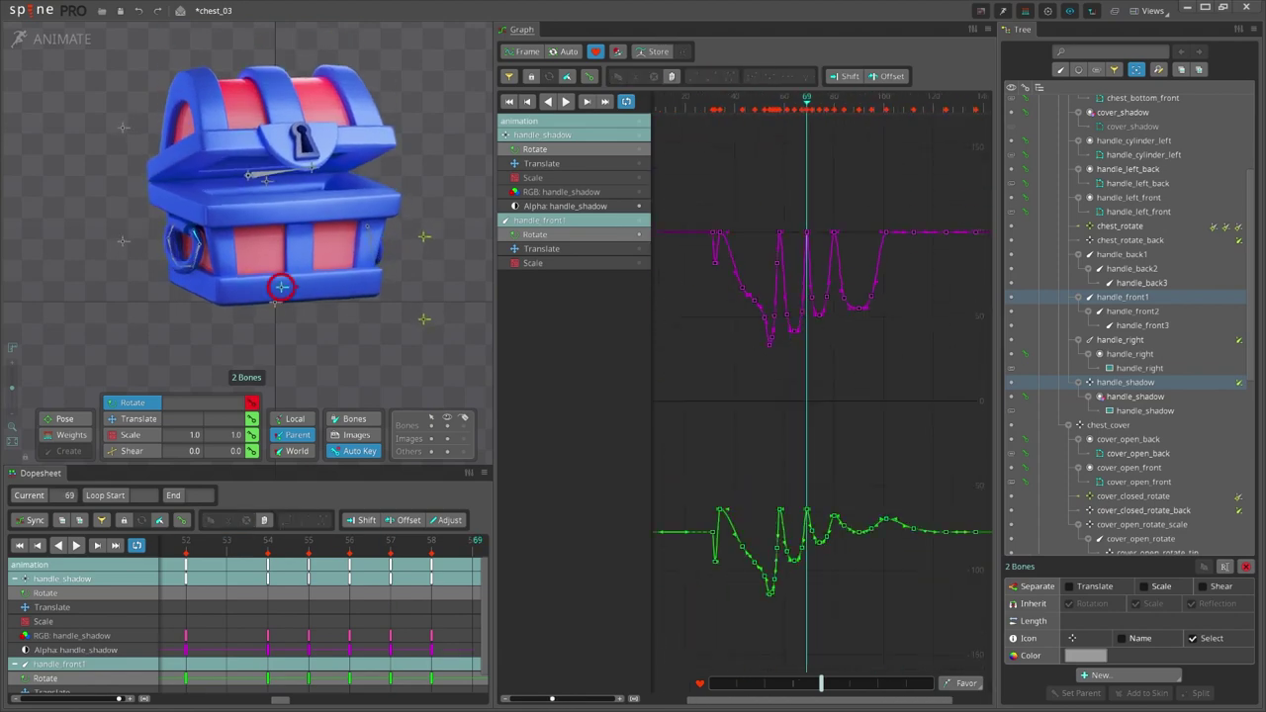
drag(698, 237, 862, 366)
key(space)
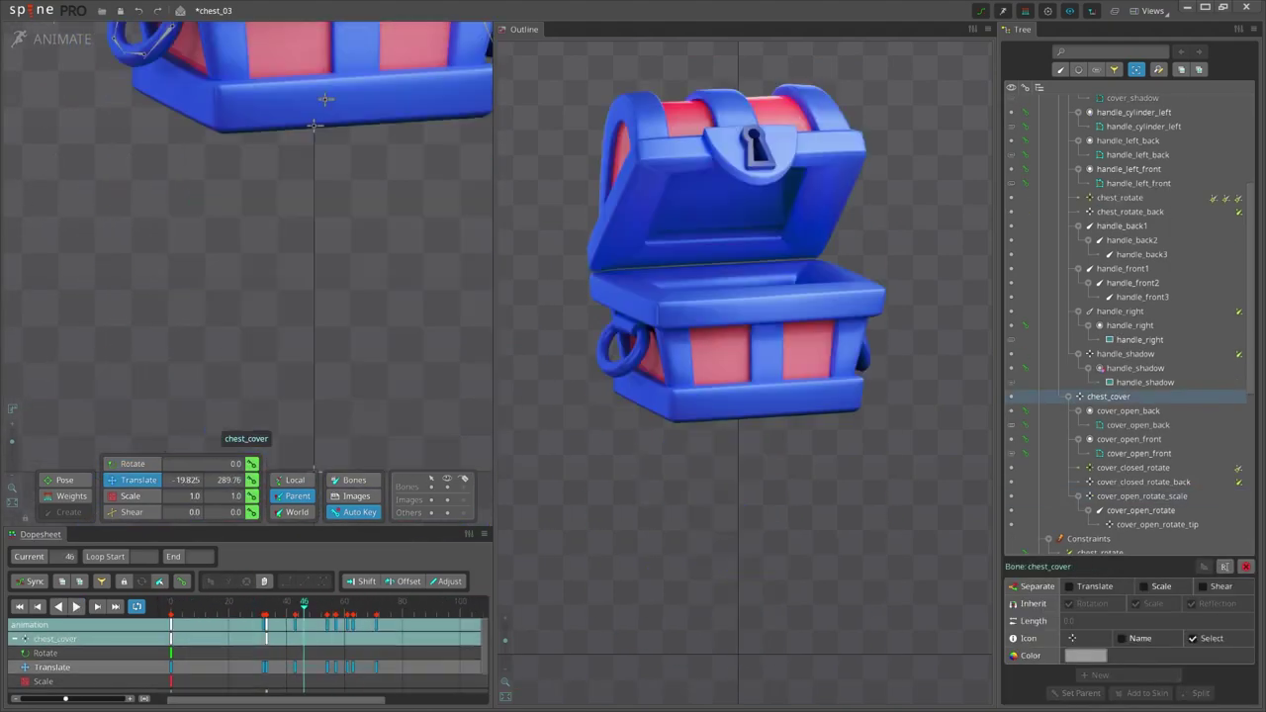
Remove the frame 1 Translate Y keys of chest_rotate and cover_closed_rotate, start both curves at frame 2, and play the result.
scroll(297, 262, up, 4)
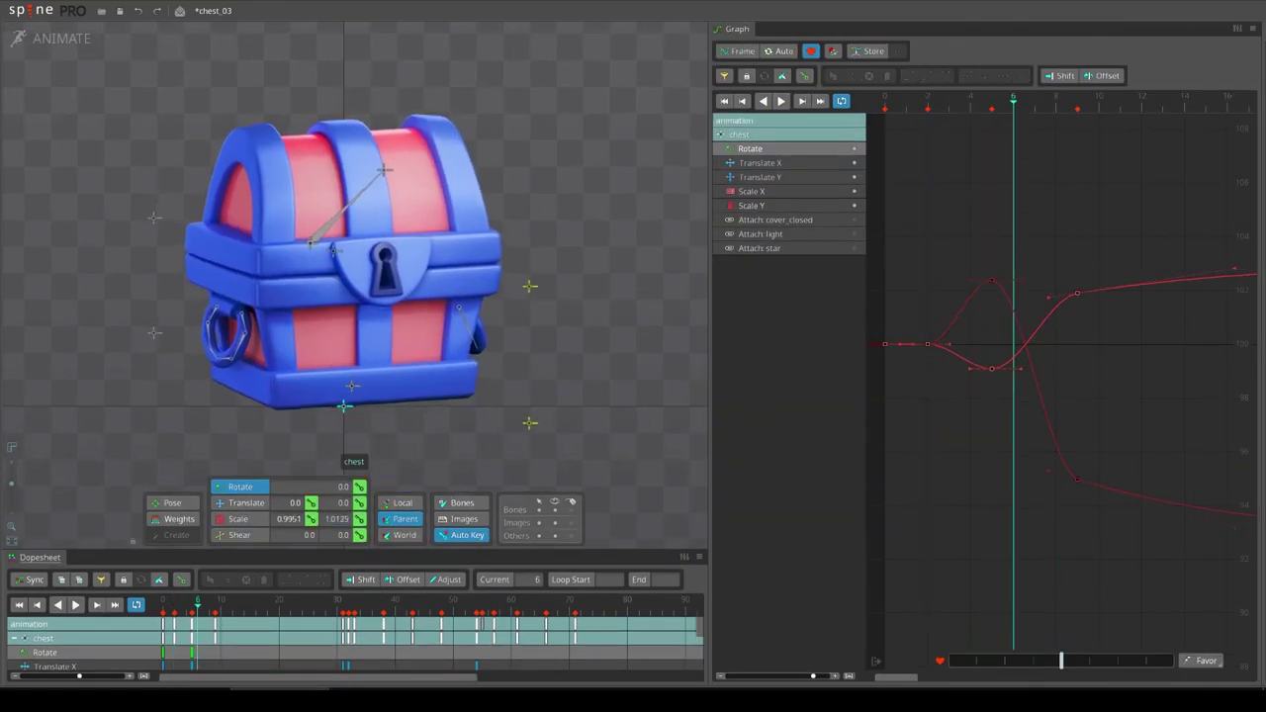
ctrl+click(529, 423)
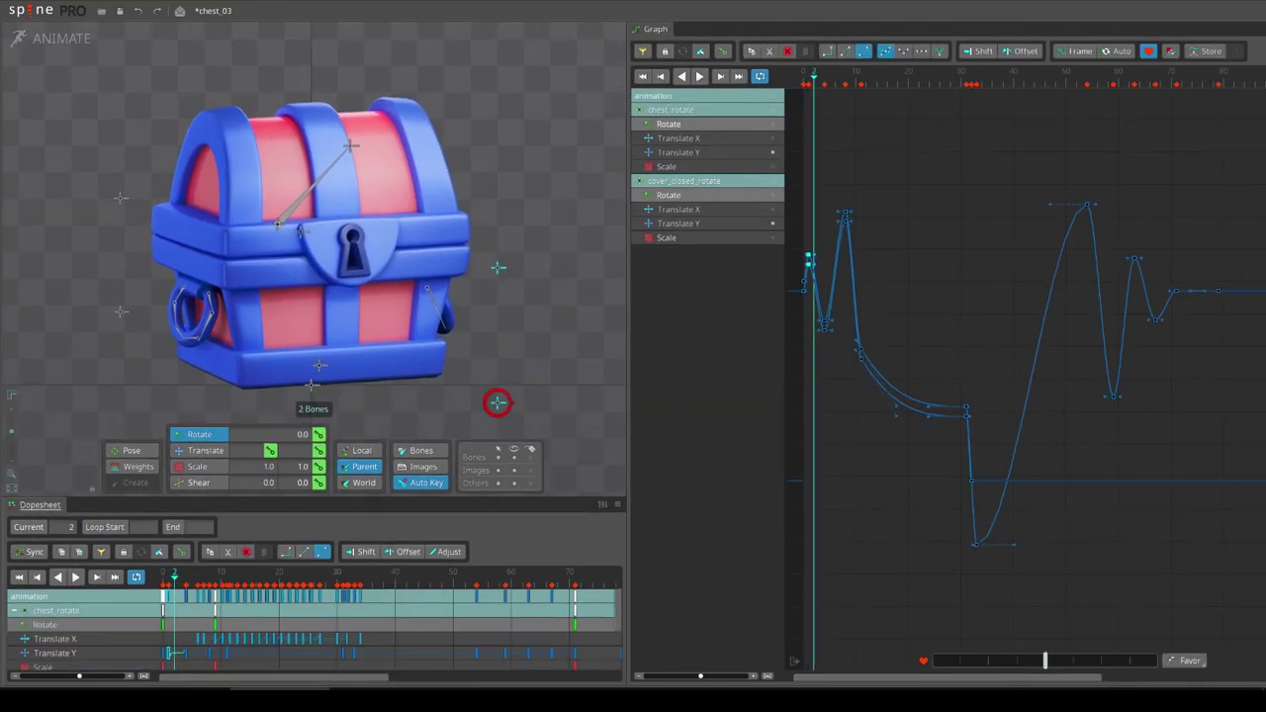
click(498, 401)
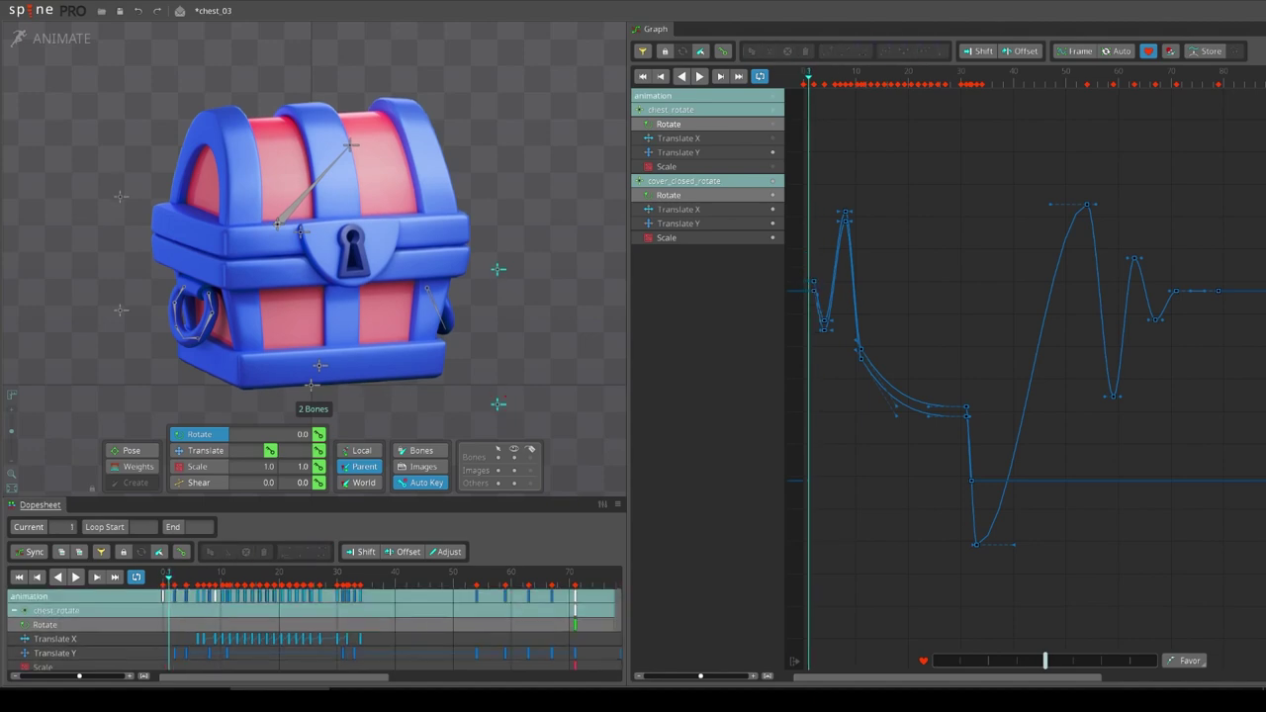
key(space)
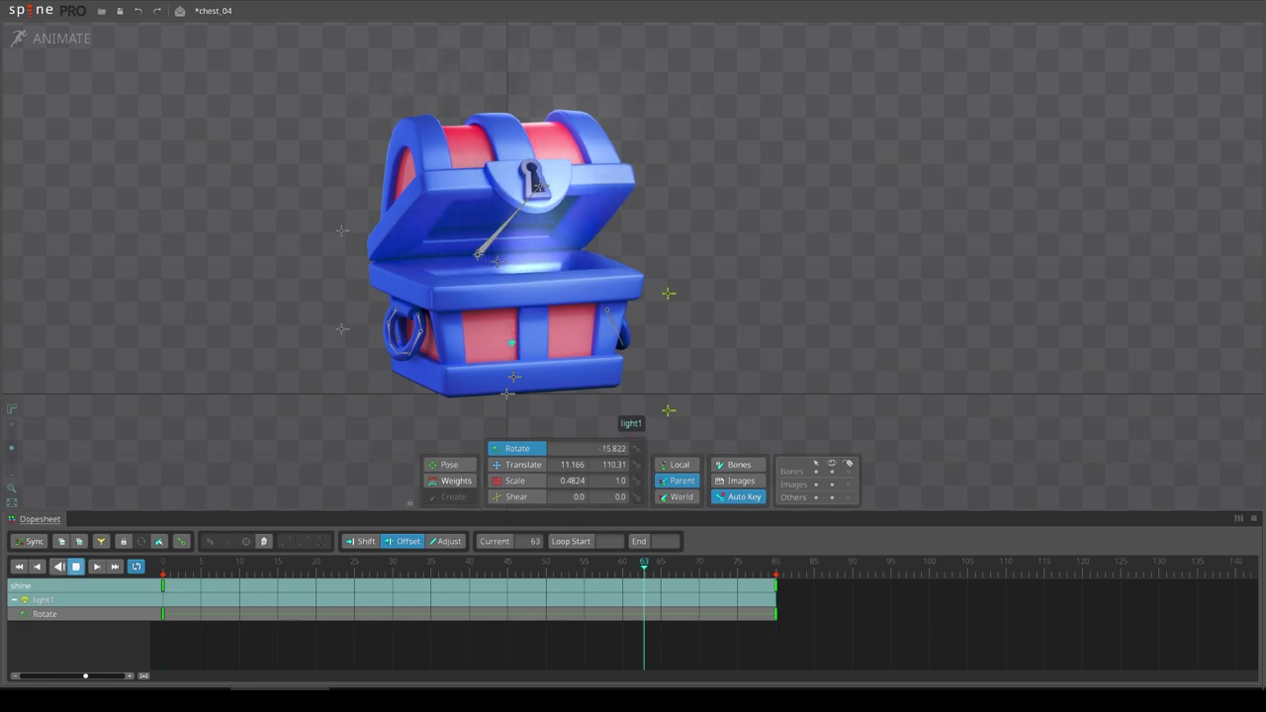
Stop the shine animation's playback and set the four light slots' color to pale yellow FFEF93BB.
key(space)
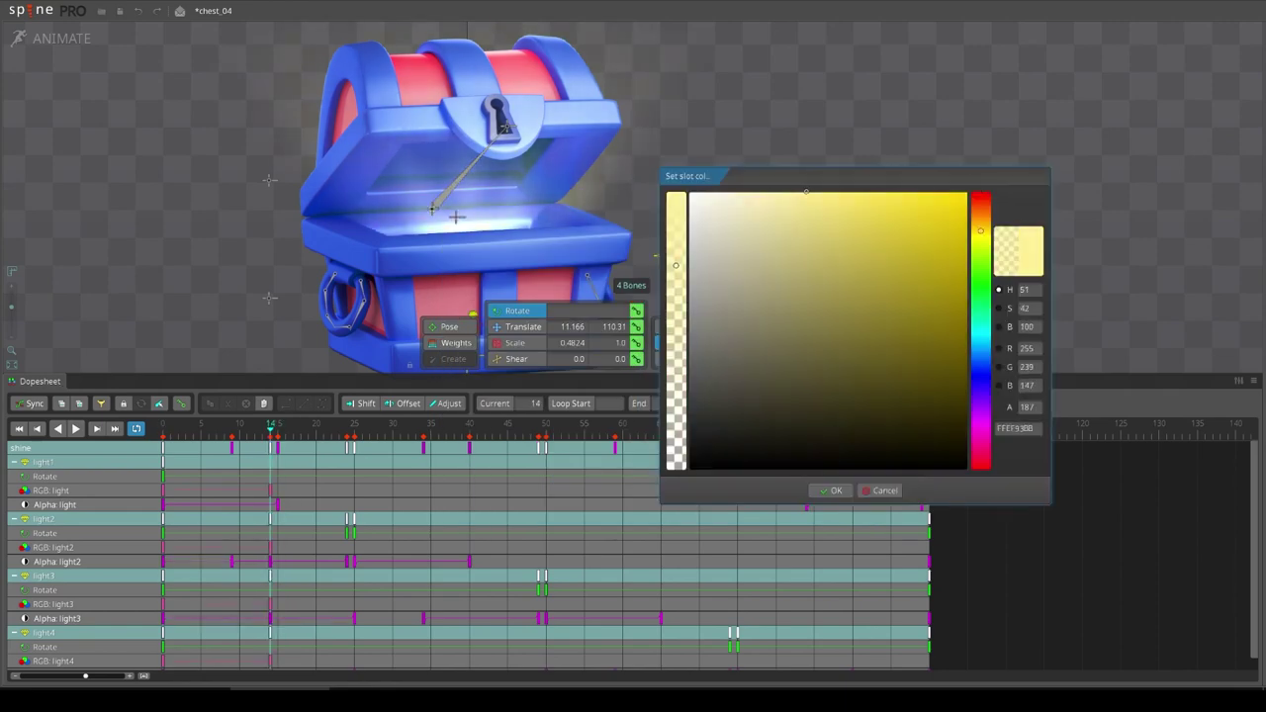
key(Return)
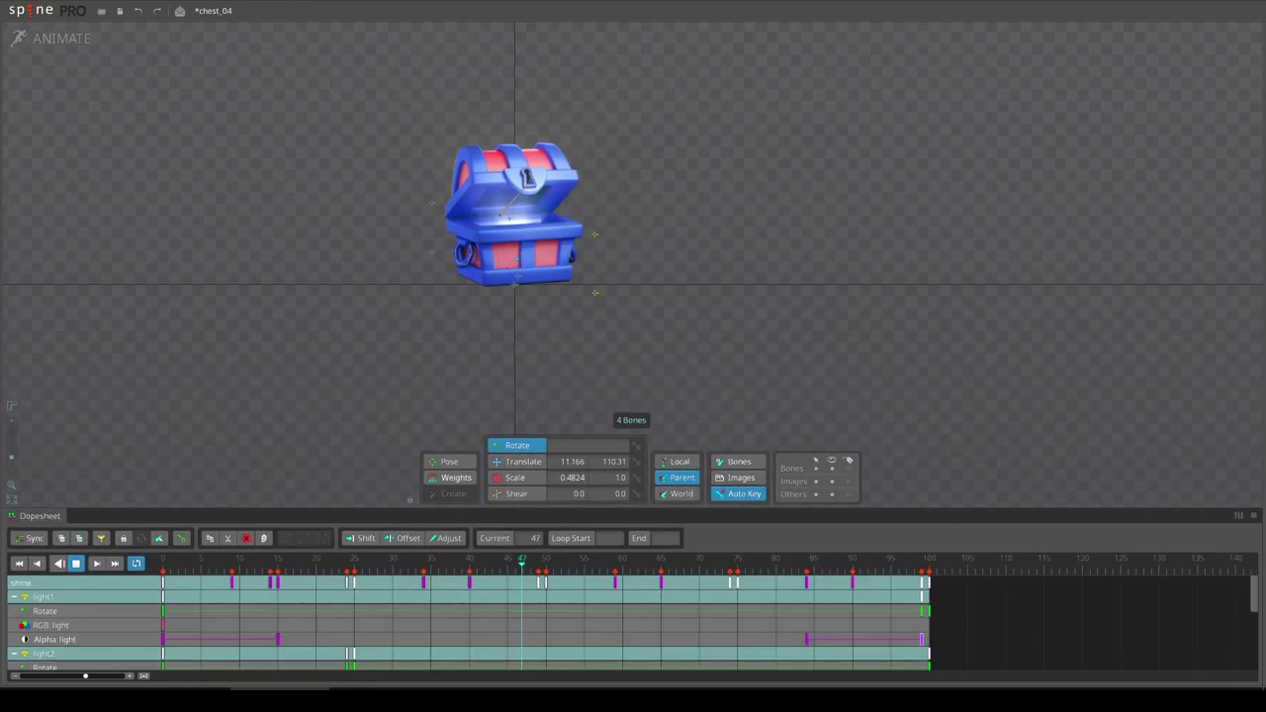
Play back the shine animation and examine how the light4 and light3 rays rotate and fade.
scroll(520, 143, up, 3)
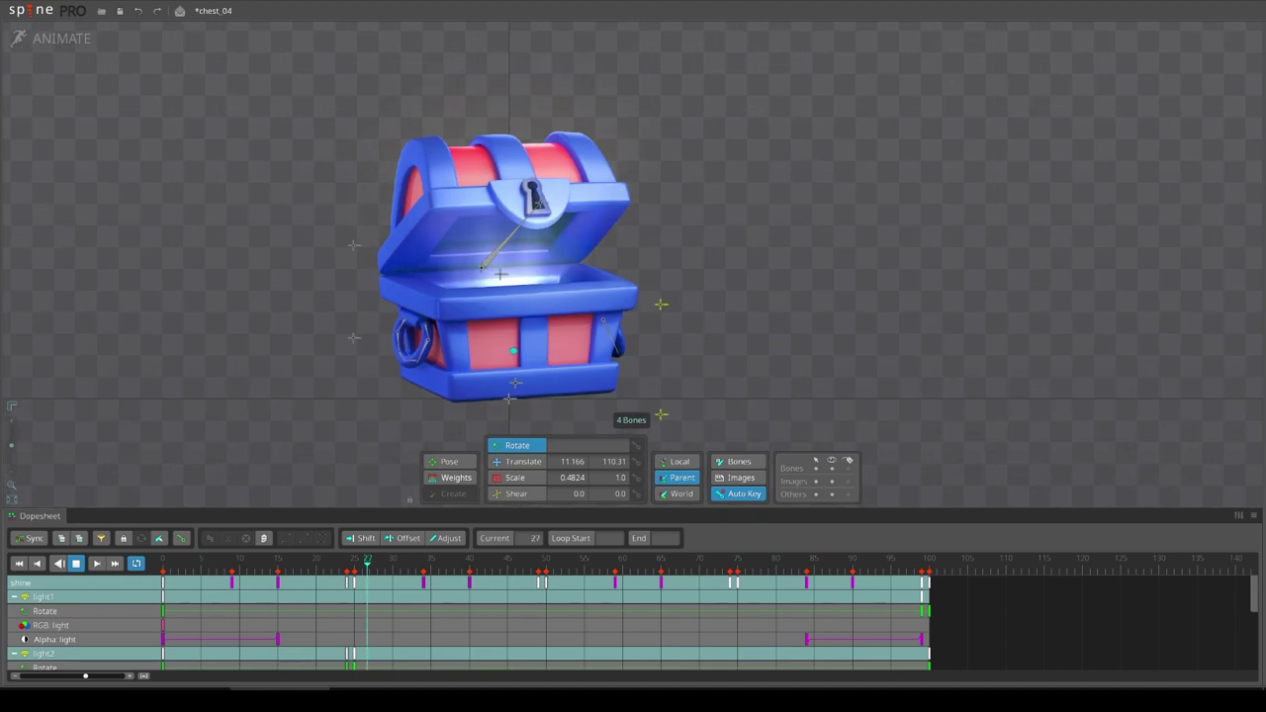
key(space)
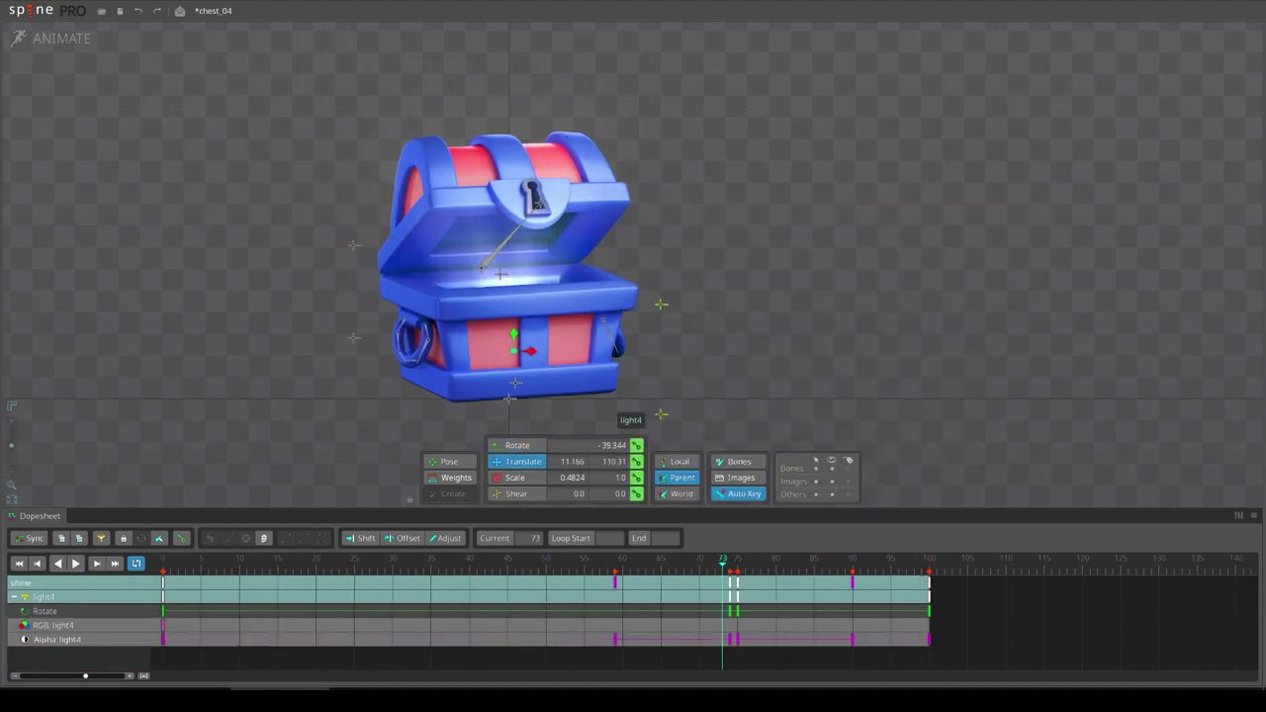
key(space)
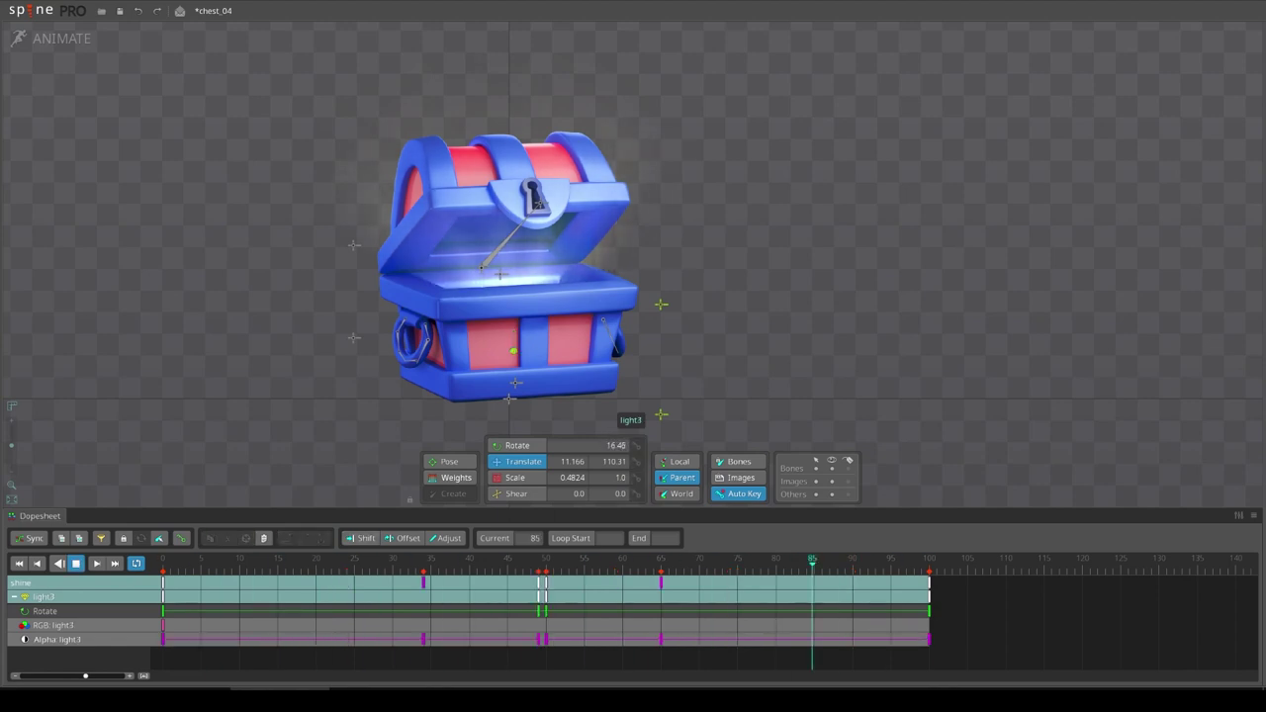